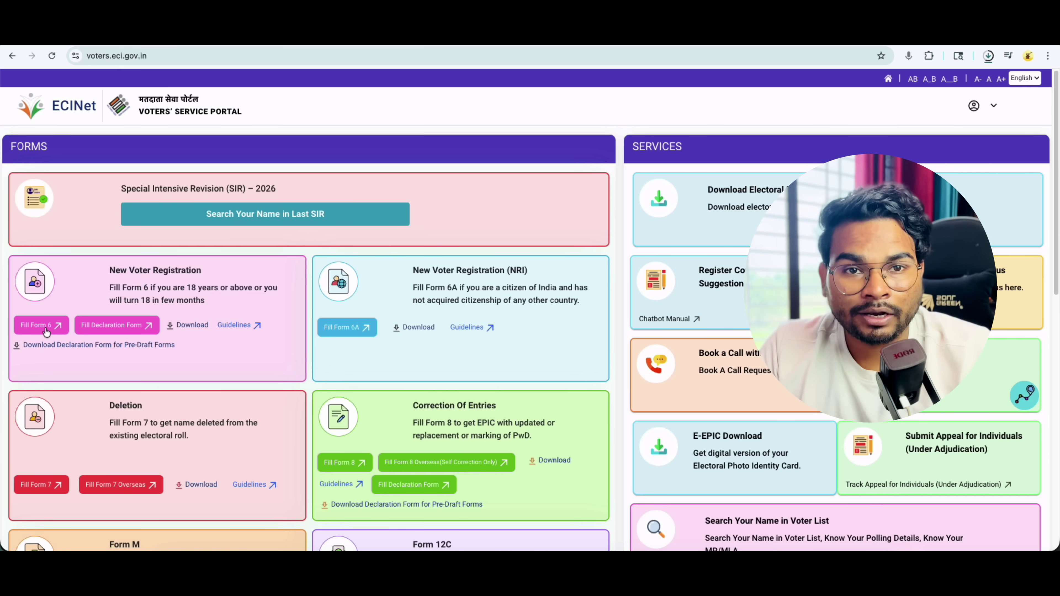
- Open Form 6 and choose State Bihar, District GOPALGANJ and Assembly Constituency 100 Barauli
{"action": "left_click", "coordinate": [45, 330]}
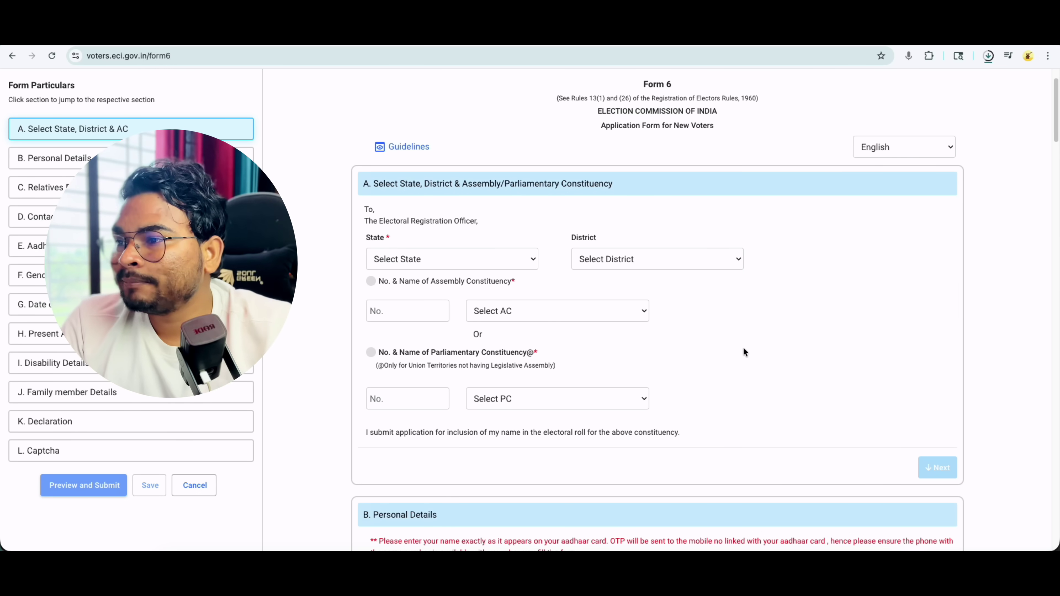
{"action": "left_click", "coordinate": [418, 261]}
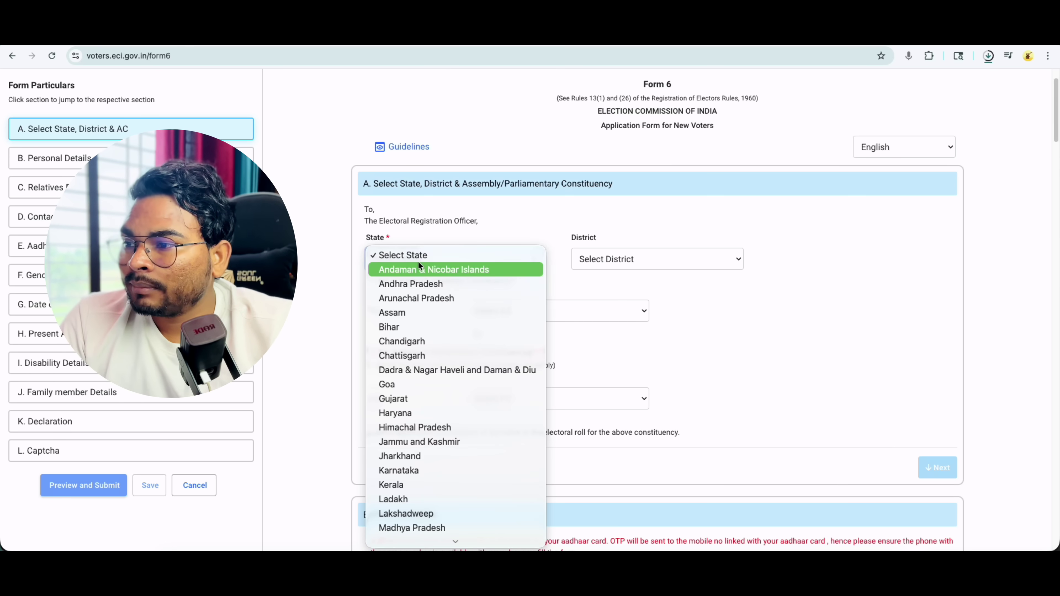
{"action": "left_click", "coordinate": [410, 326]}
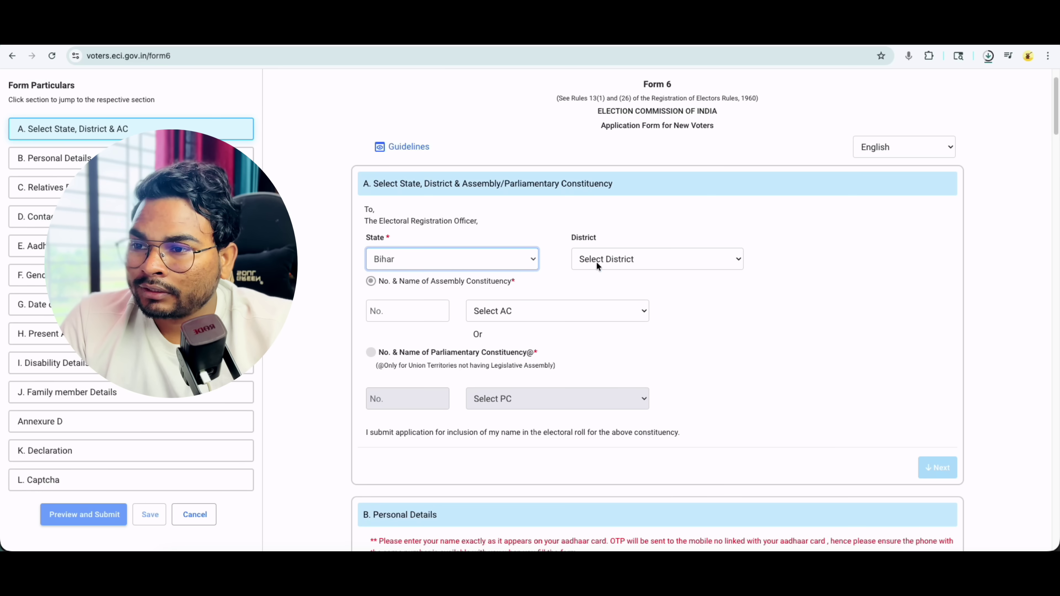
{"action": "left_click", "coordinate": [598, 262]}
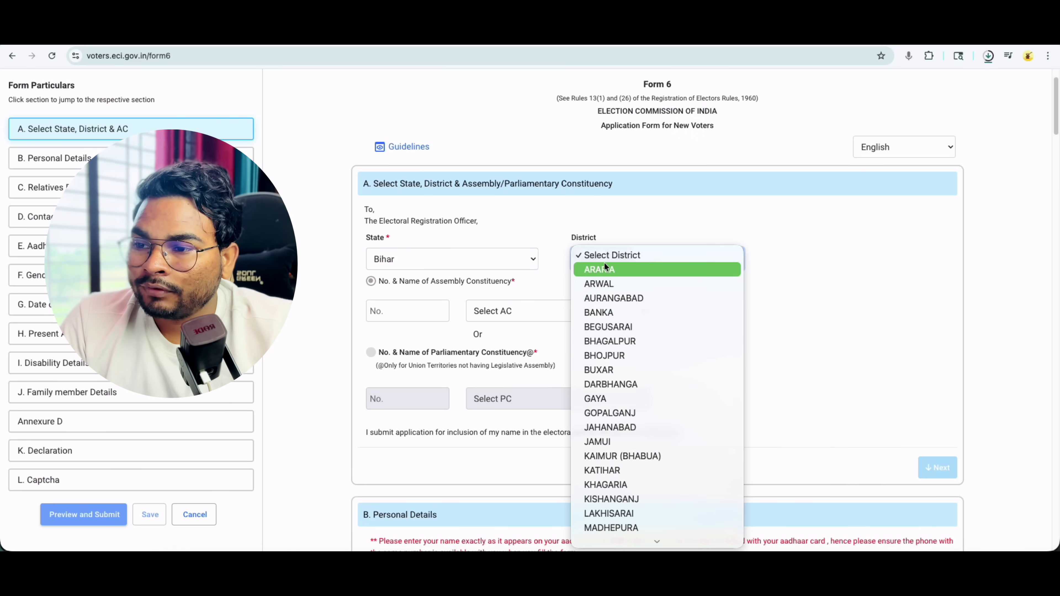
{"action": "left_click", "coordinate": [619, 413]}
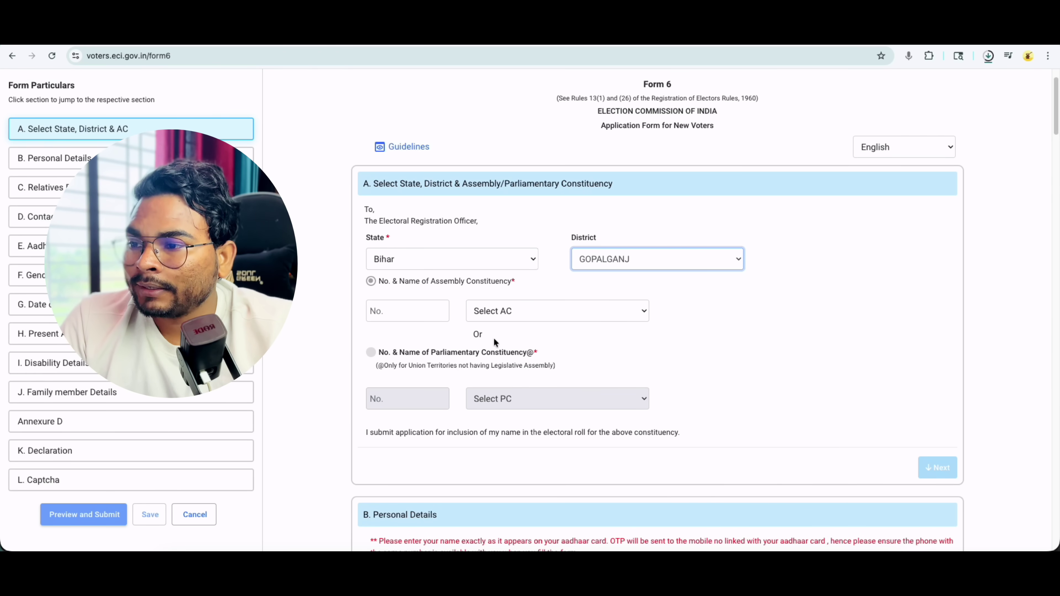
{"action": "left_click", "coordinate": [499, 310]}
{"action": "left_click", "coordinate": [500, 336]}
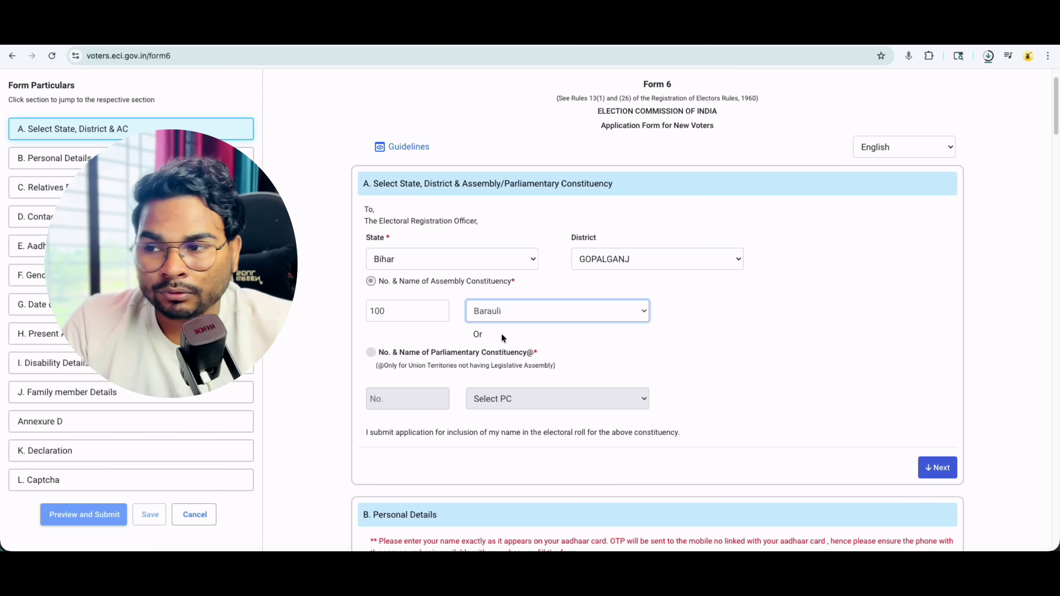
- Advance to Personal Details and point out the First Name, Surname and Aadhaar-linked mobile notice
{"action": "left_click", "coordinate": [938, 467]}
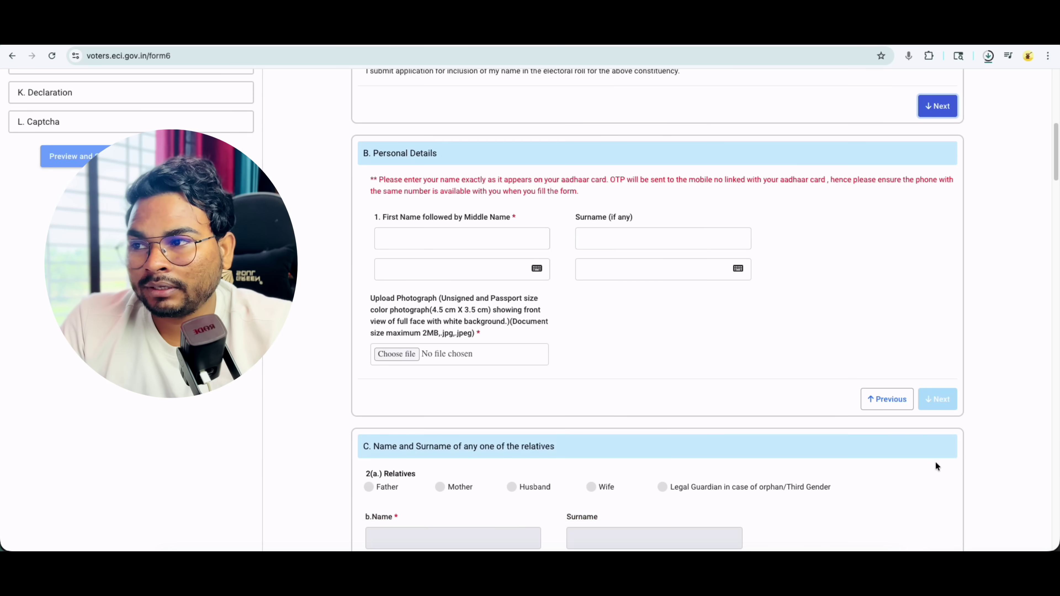
{"action": "left_click_drag", "start_coordinate": [382, 217], "coordinate": [506, 217]}
{"action": "left_click_drag", "start_coordinate": [575, 217], "coordinate": [605, 219]}
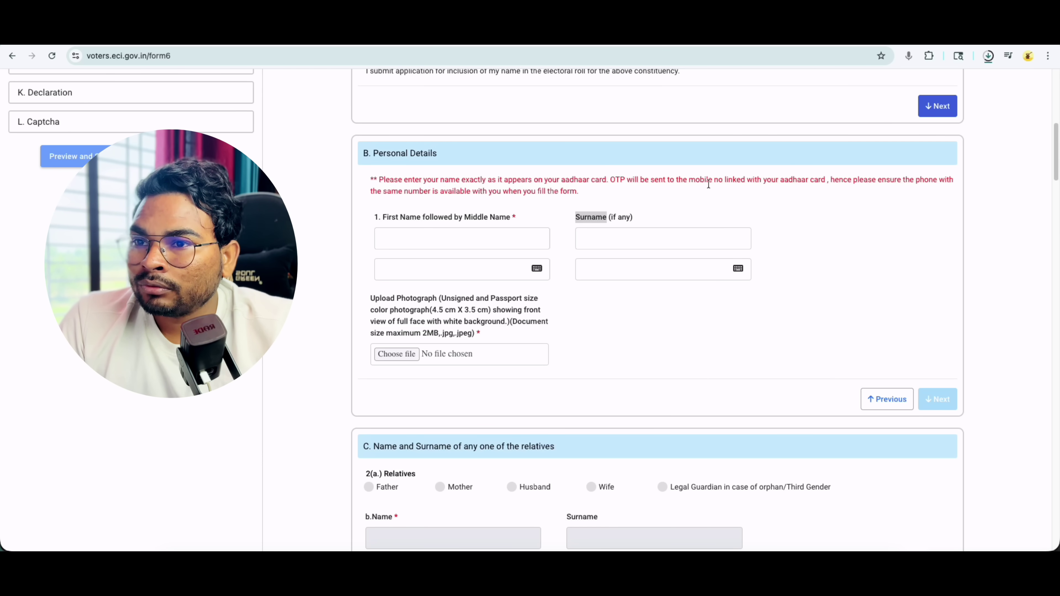
{"action": "left_click_drag", "start_coordinate": [725, 181], "coordinate": [808, 181]}
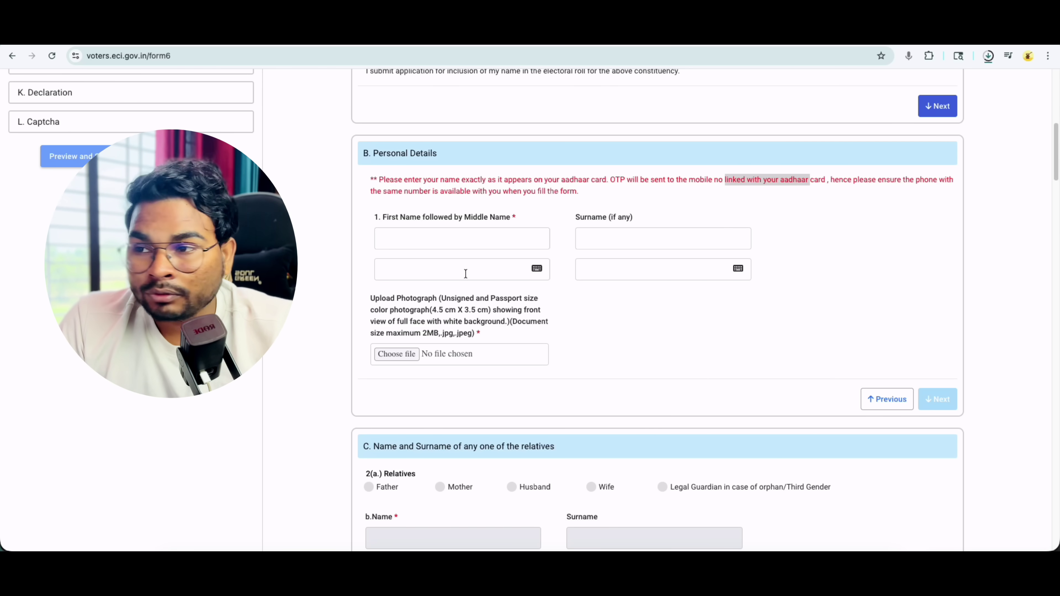
- Enter first name Demo and accept the Hindi form डेमो
{"action": "left_click", "coordinate": [538, 269]}
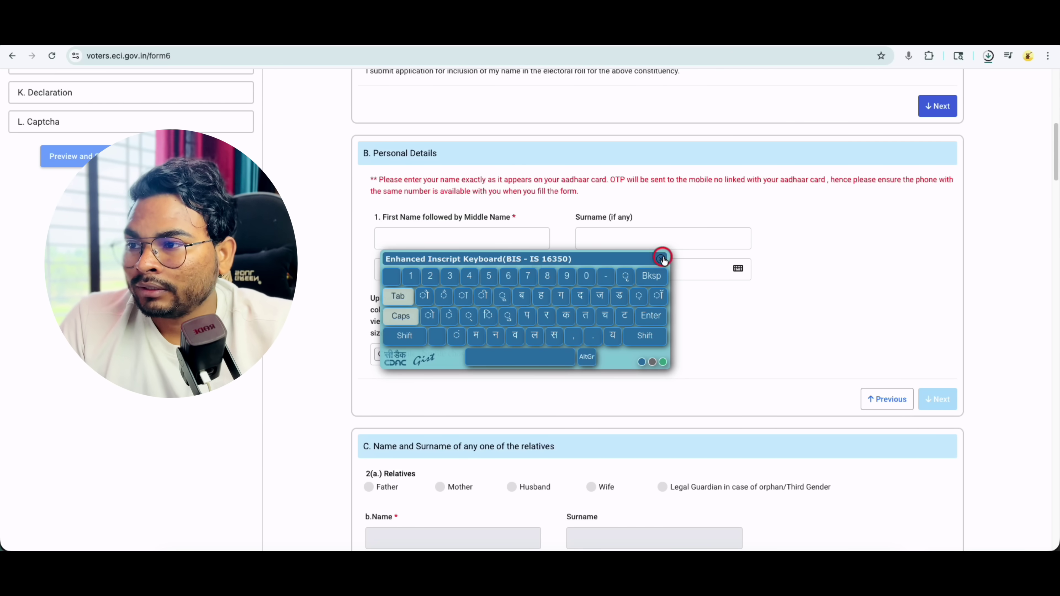
{"action": "left_click", "coordinate": [458, 241]}
{"action": "type", "text": "्ा"}
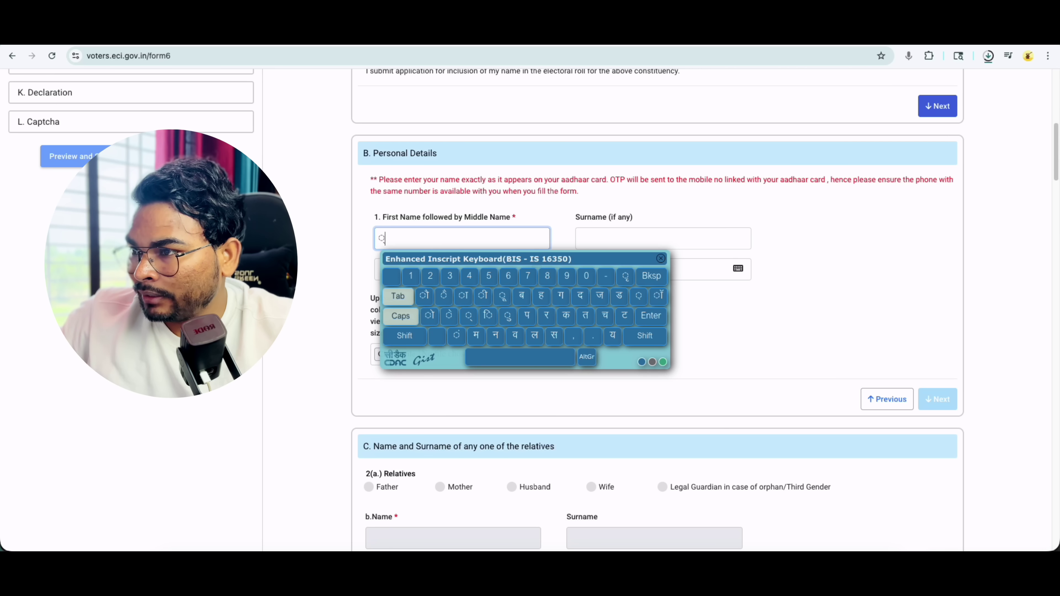
{"action": "key", "text": "BackSpace"}
{"action": "key", "text": "BackSpace"}
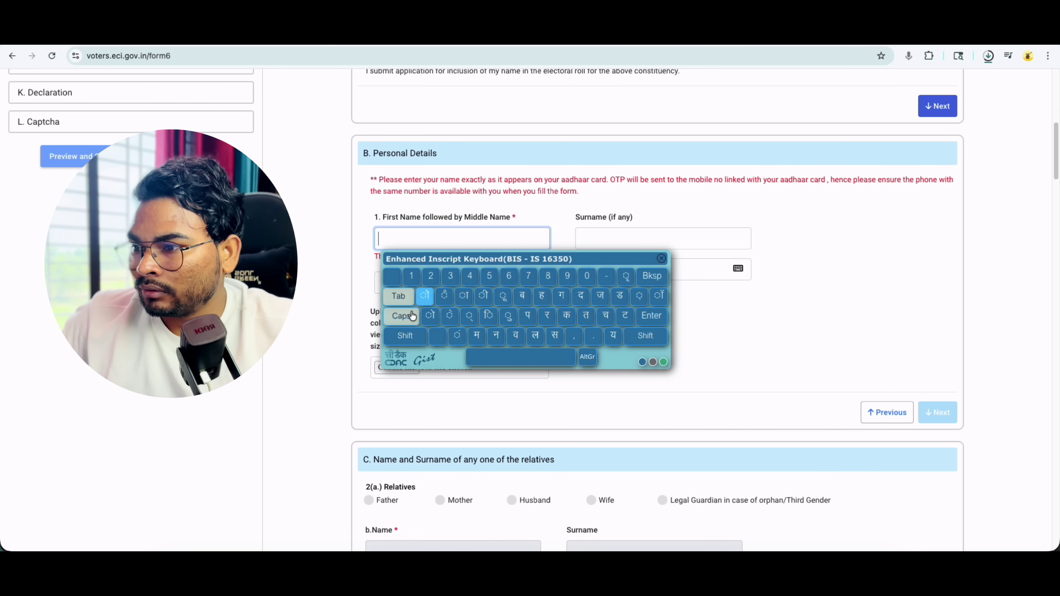
{"action": "left_click", "coordinate": [738, 365]}
{"action": "left_click", "coordinate": [660, 259]}
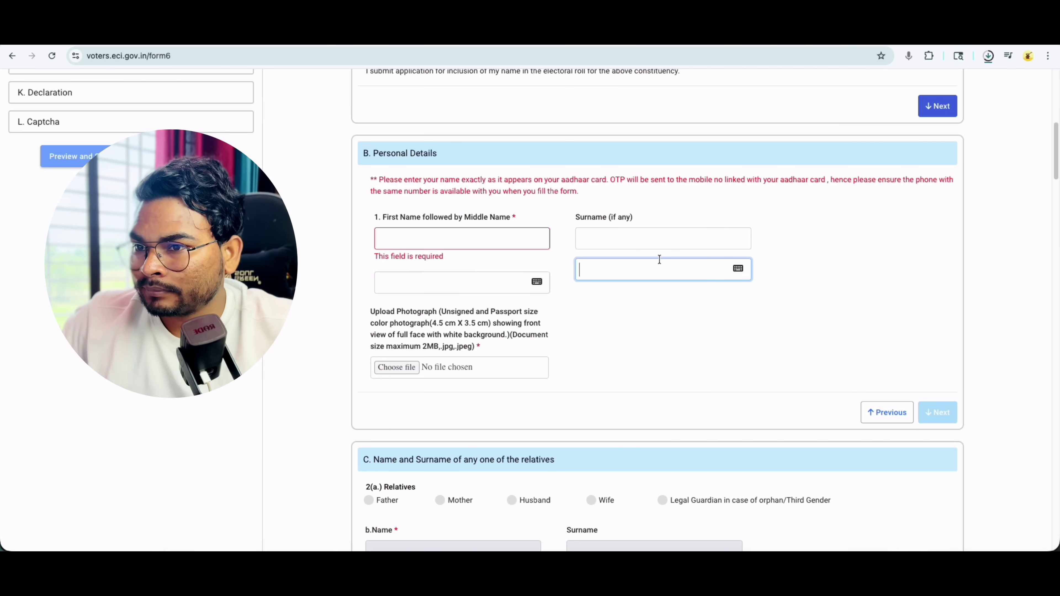
{"action": "left_click", "coordinate": [449, 242]}
{"action": "type", "text": "Demo"}
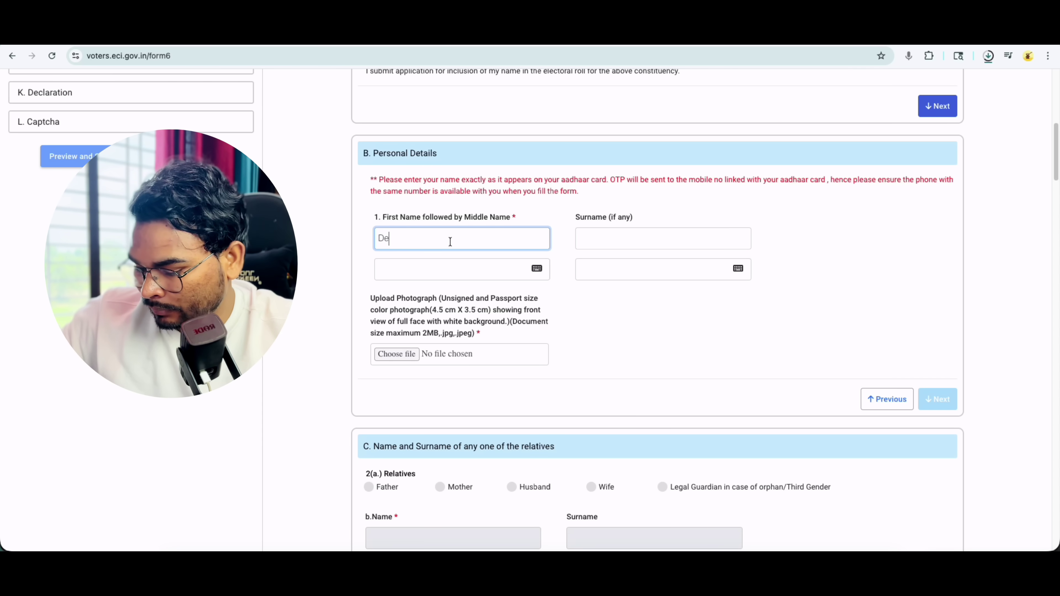
{"action": "left_click", "coordinate": [452, 269]}
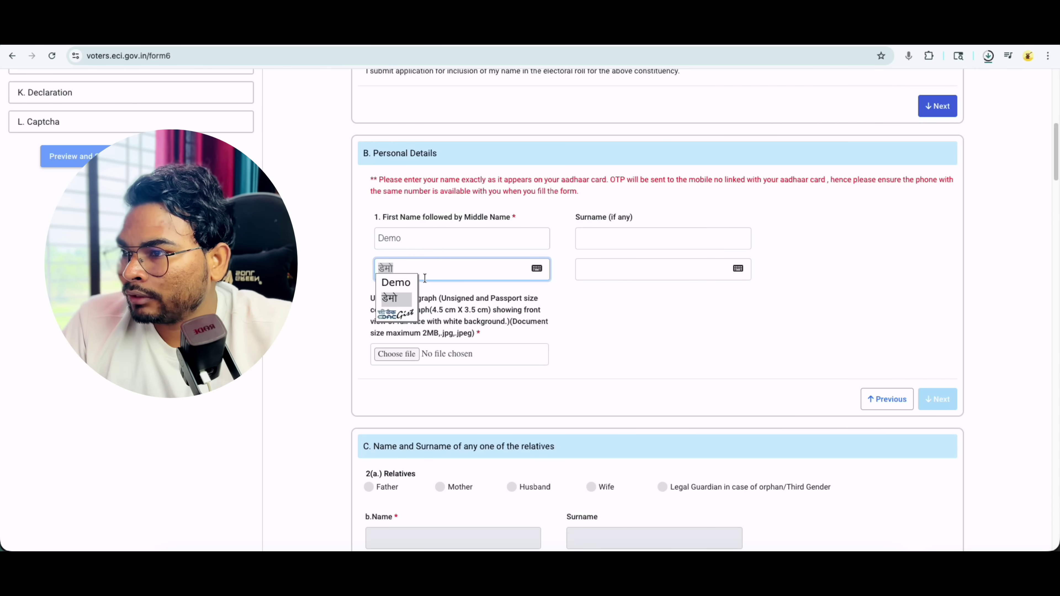
{"action": "left_click", "coordinate": [597, 309]}
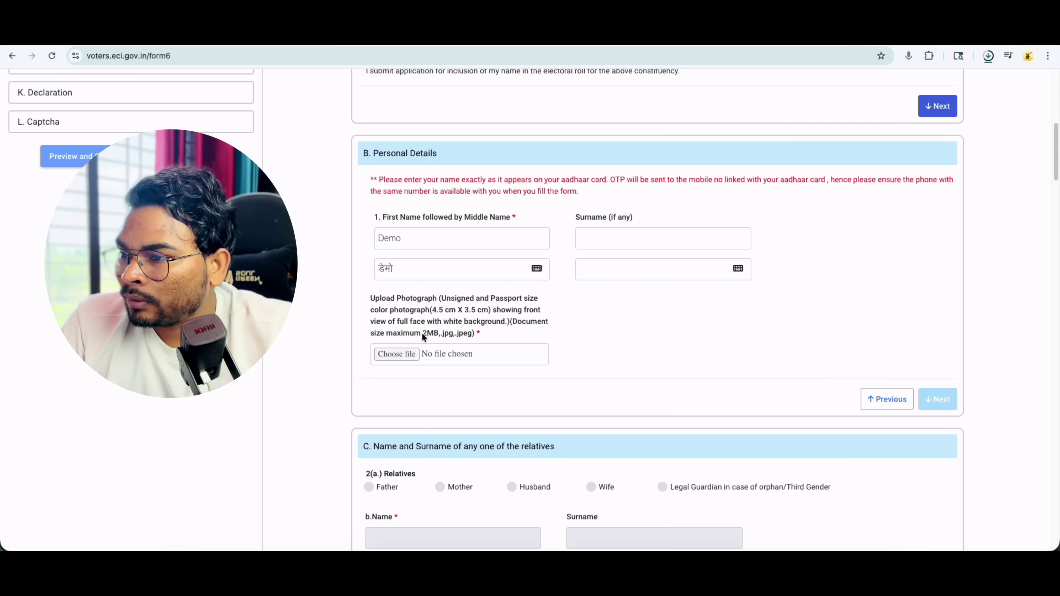
- Upload photo IMG_2005.jpg, within the 2MB, white-background rules, and confirm face detection
{"action": "left_click", "coordinate": [431, 334]}
{"action": "left_click_drag", "start_coordinate": [431, 334], "coordinate": [438, 335]}
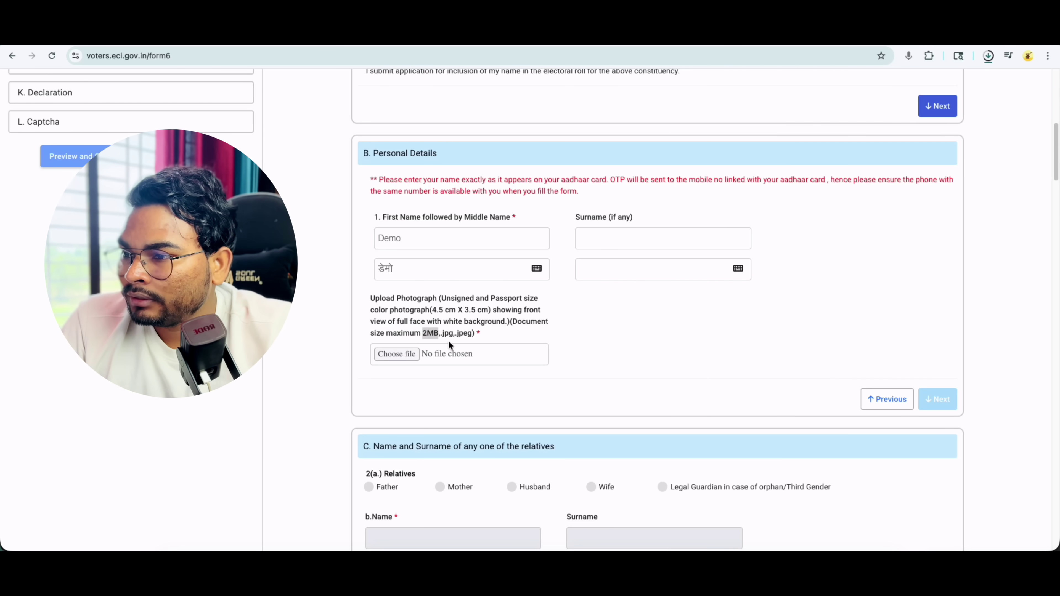
{"action": "left_click", "coordinate": [445, 336]}
{"action": "double_click", "coordinate": [467, 334]}
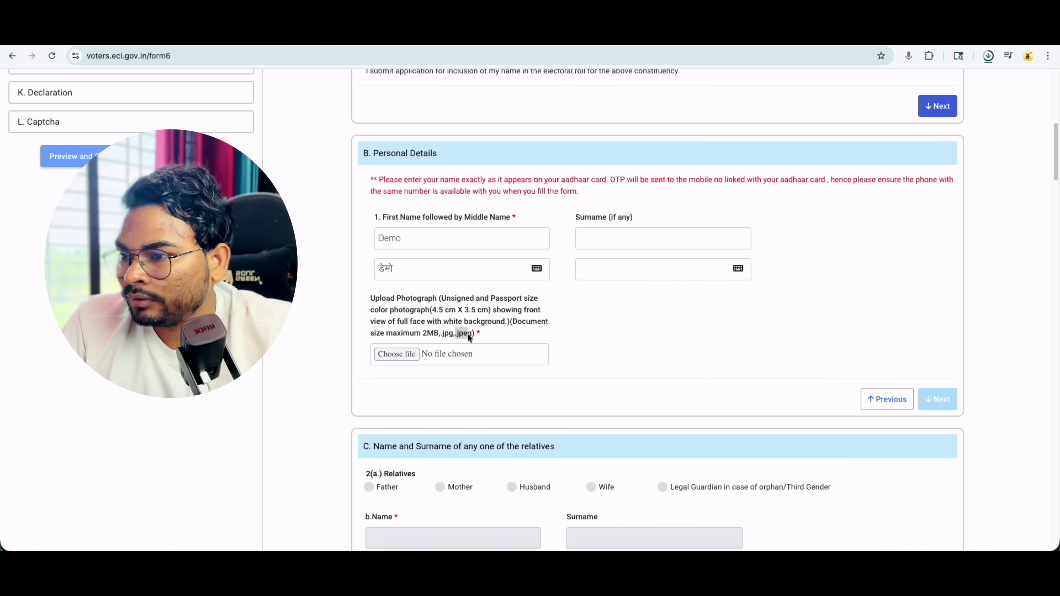
{"action": "left_click_drag", "start_coordinate": [445, 322], "coordinate": [502, 325]}
{"action": "left_click", "coordinate": [410, 355]}
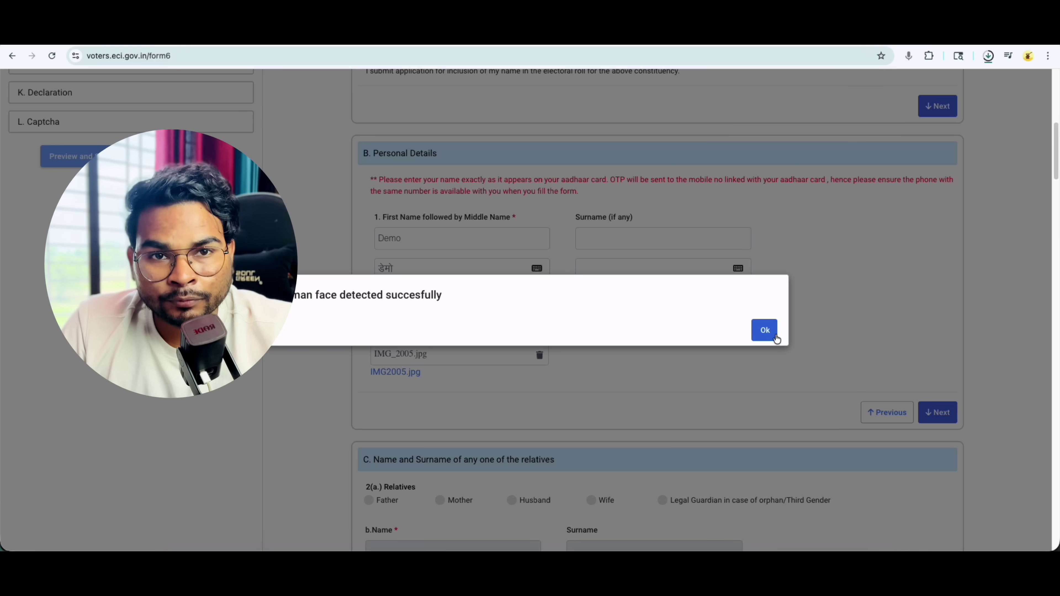
{"action": "left_click", "coordinate": [773, 334]}
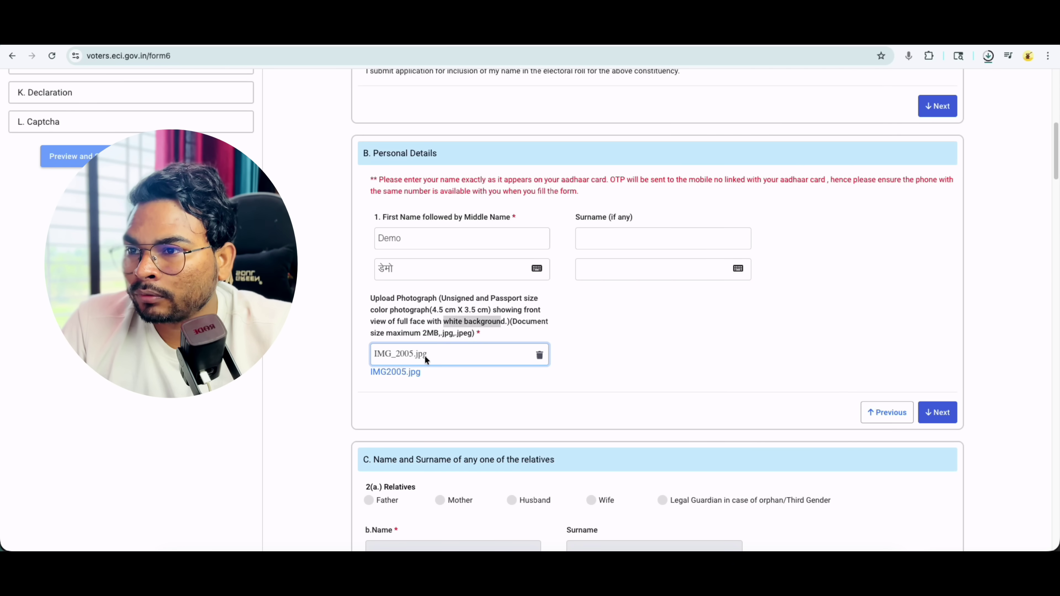
- Choose Father as relative, name him Demo with Hindi डेमो, and continue to Contact Details
{"action": "left_click", "coordinate": [931, 415]}
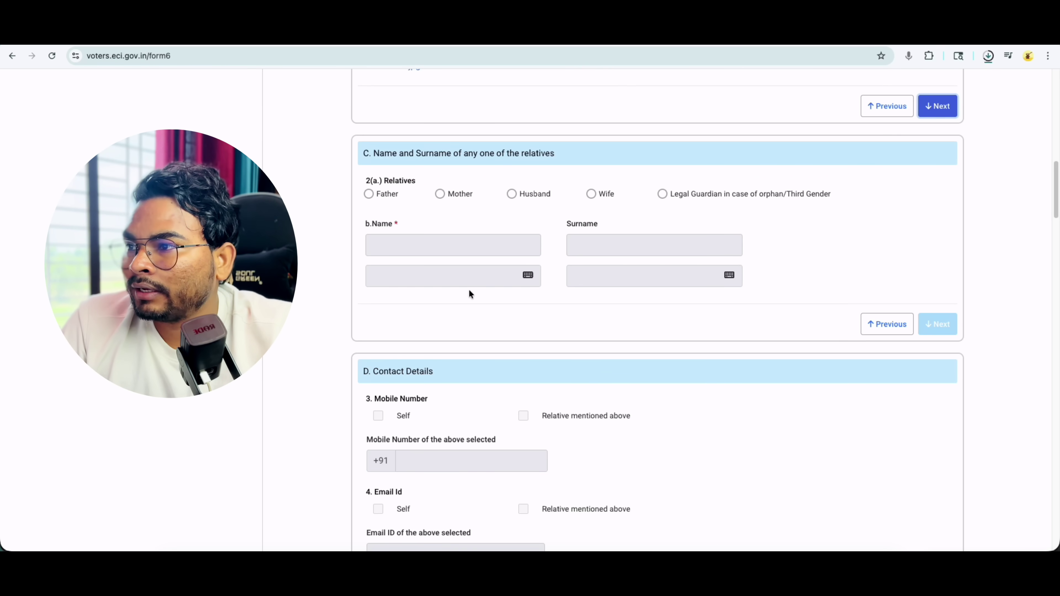
{"action": "left_click_drag", "start_coordinate": [519, 153], "coordinate": [546, 155]}
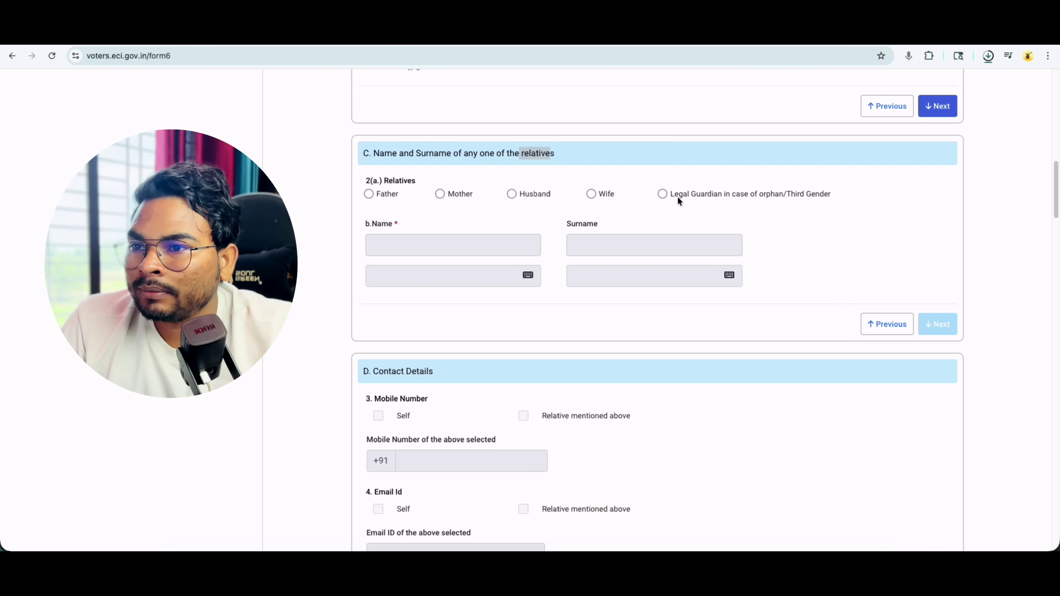
{"action": "left_click", "coordinate": [365, 192]}
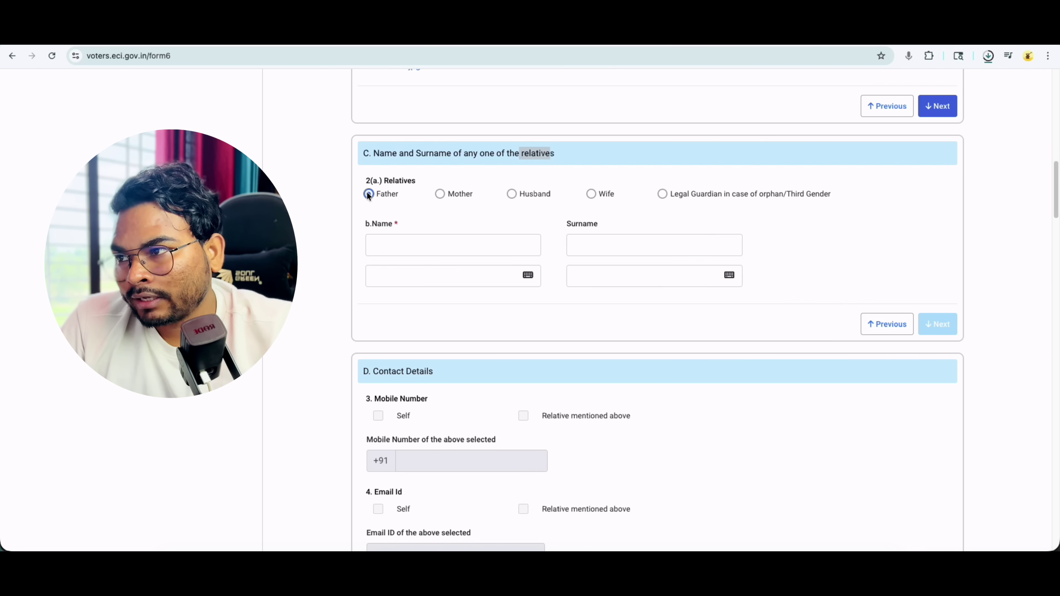
{"action": "left_click", "coordinate": [398, 241]}
{"action": "type", "text": "De"}
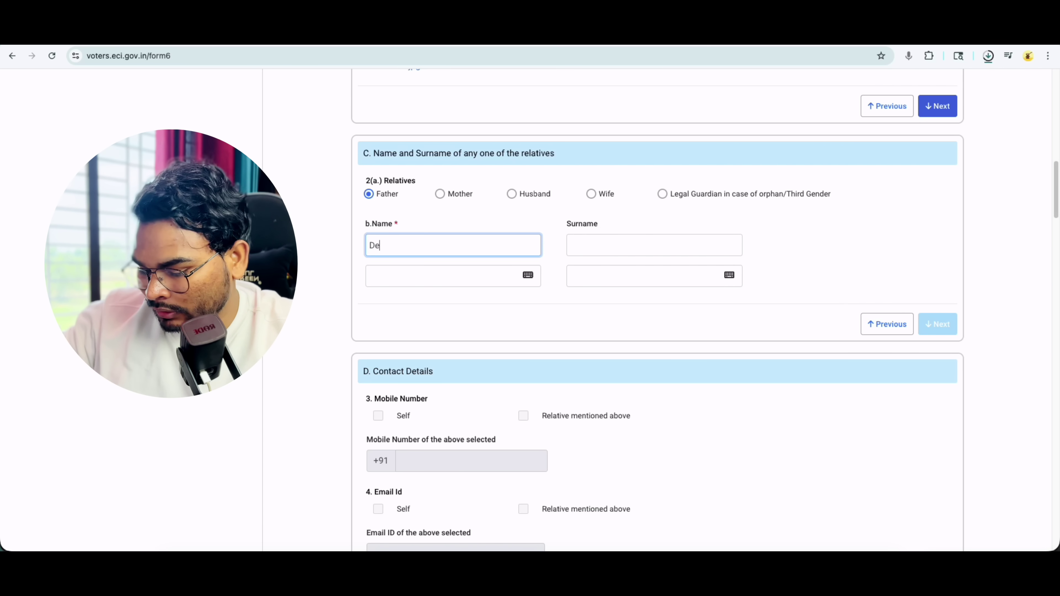
{"action": "type", "text": "mo"}
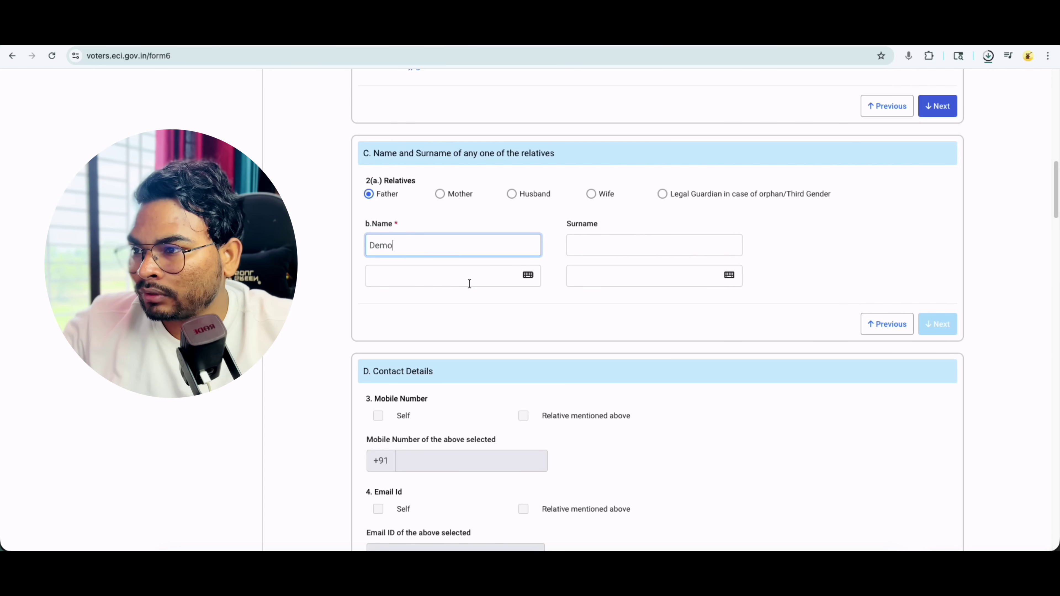
{"action": "left_click", "coordinate": [470, 284]}
{"action": "left_click", "coordinate": [468, 301]}
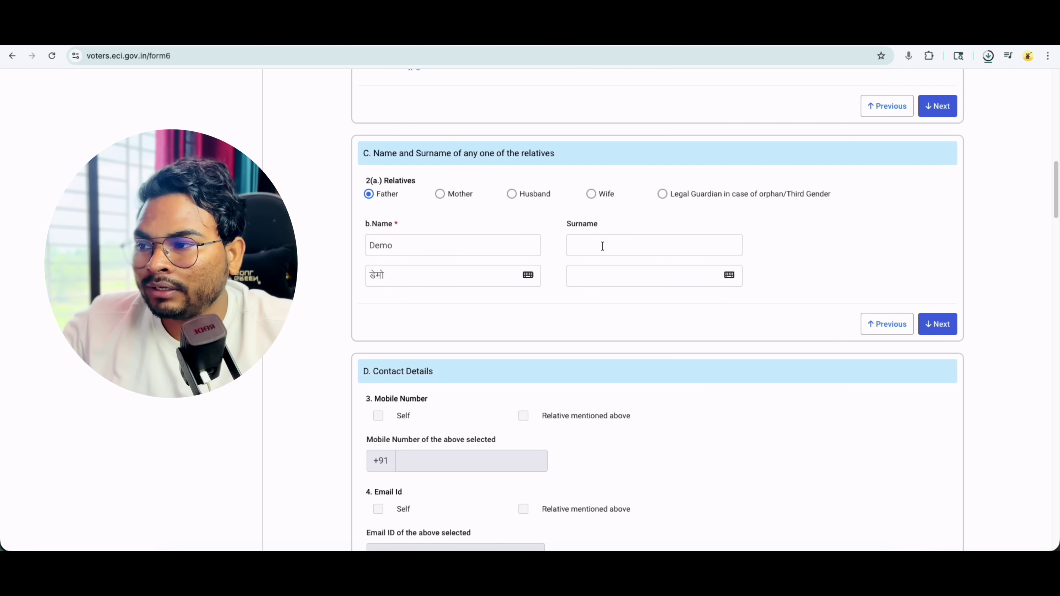
{"action": "left_click", "coordinate": [947, 325]}
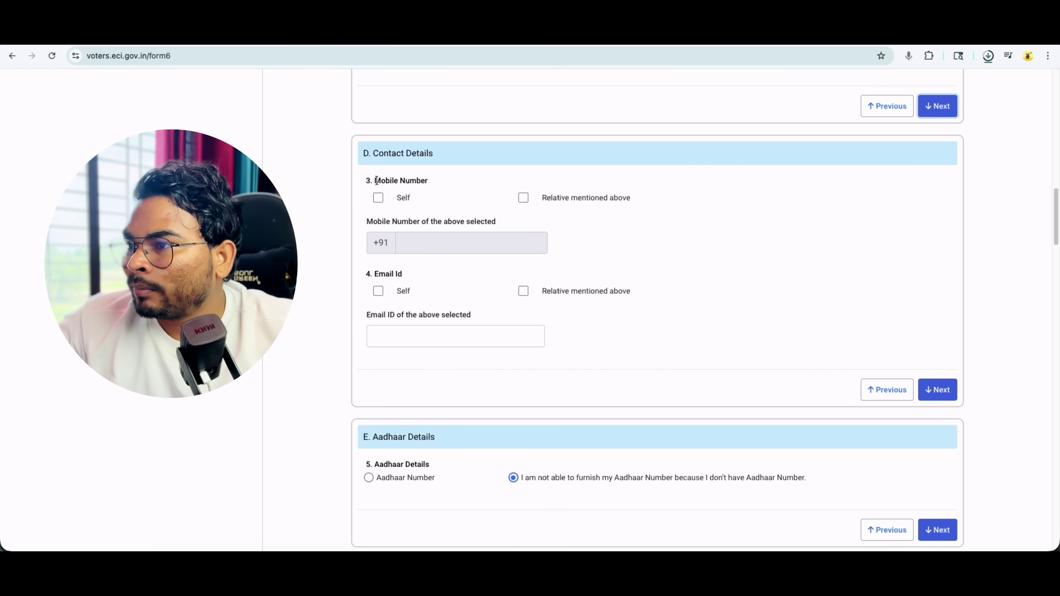
- Pass Contact Details, select 'I am not able to furnish my Aadhaar Number', and continue to Gender
{"action": "left_click_drag", "start_coordinate": [375, 180], "coordinate": [421, 181]}
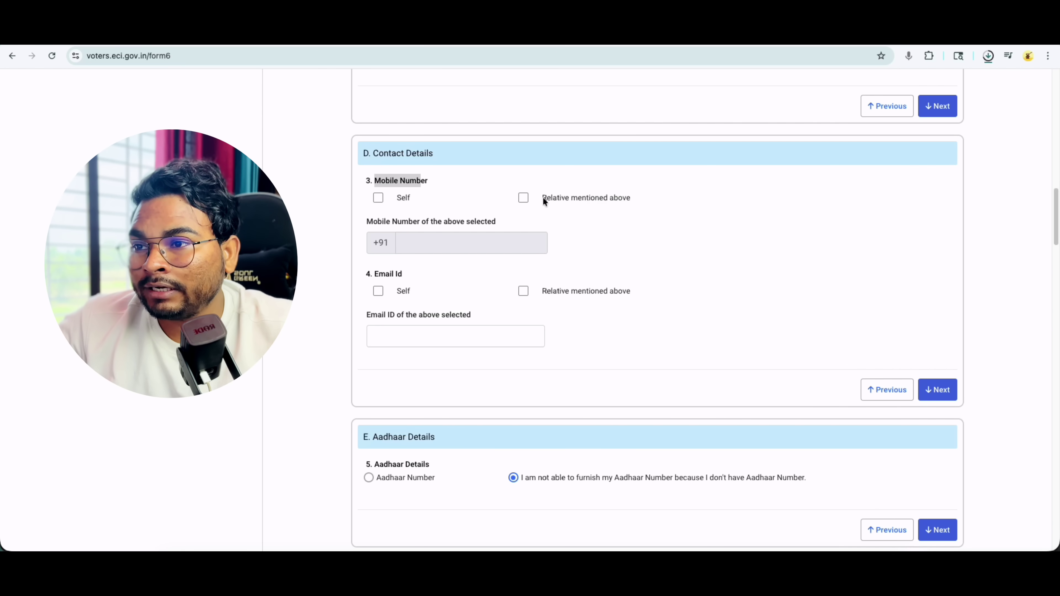
{"action": "left_click_drag", "start_coordinate": [542, 199], "coordinate": [619, 198]}
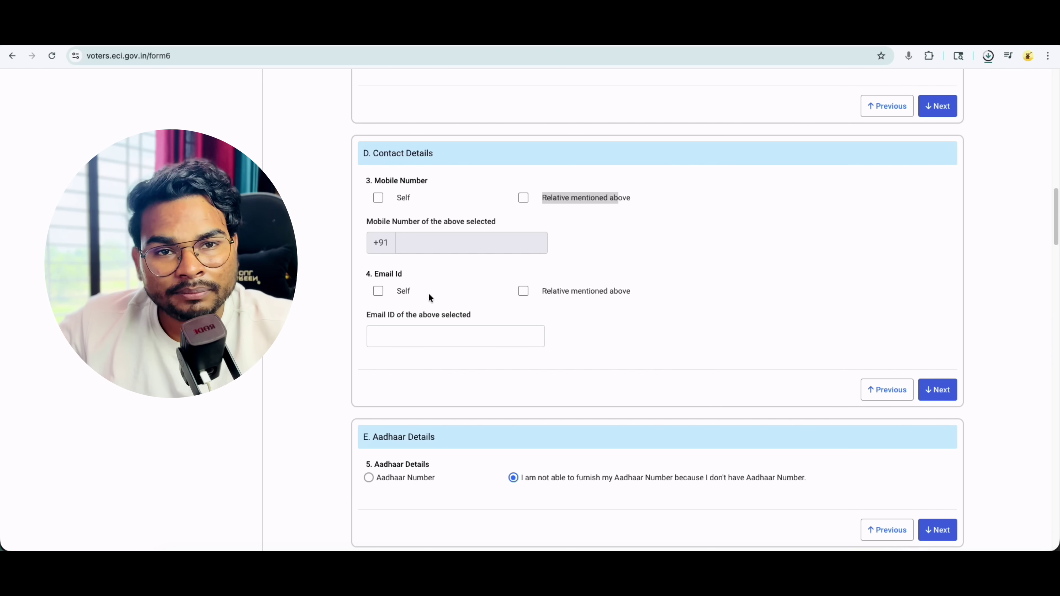
{"action": "left_click", "coordinate": [940, 395]}
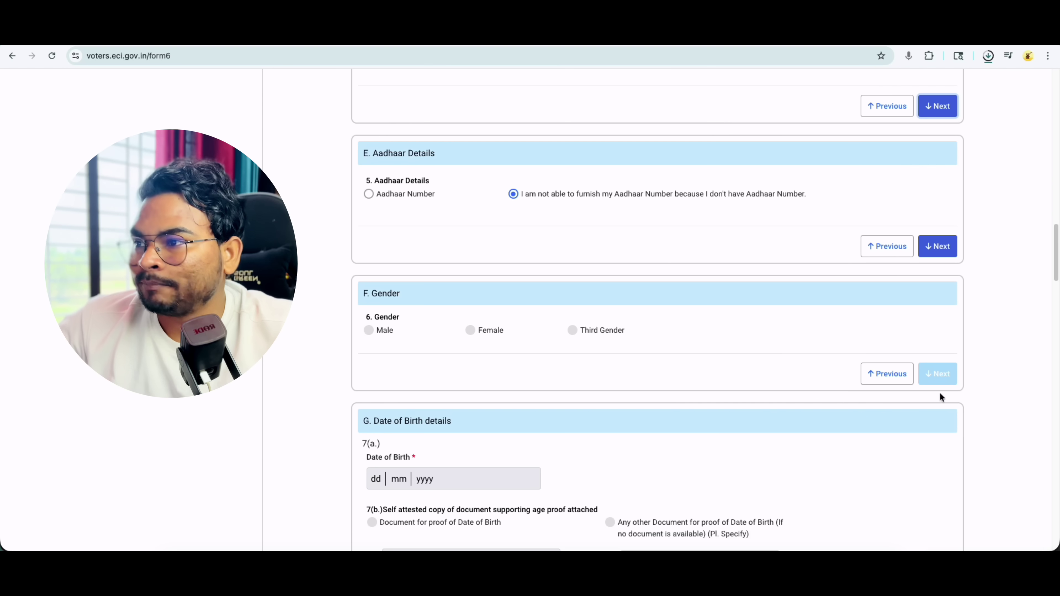
{"action": "left_click_drag", "start_coordinate": [373, 180], "coordinate": [430, 181]}
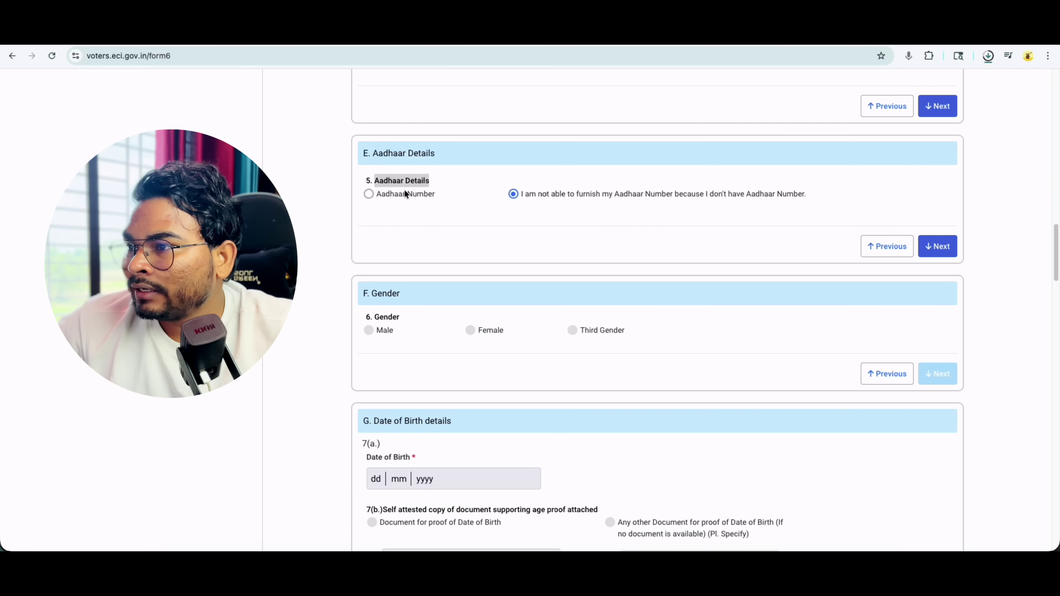
{"action": "left_click", "coordinate": [369, 194]}
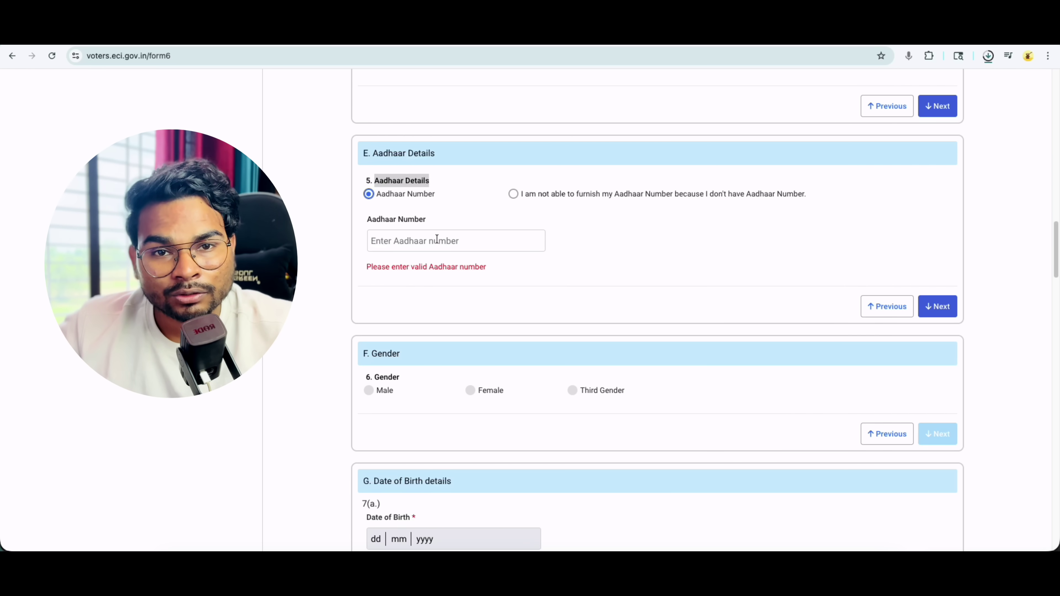
{"action": "left_click", "coordinate": [514, 194]}
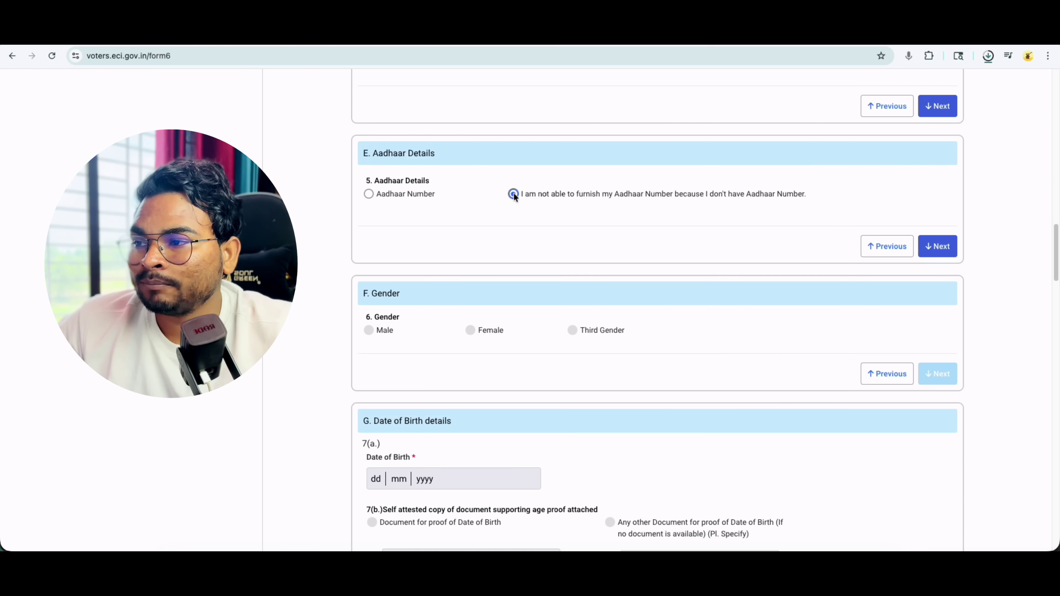
{"action": "left_click", "coordinate": [946, 246]}
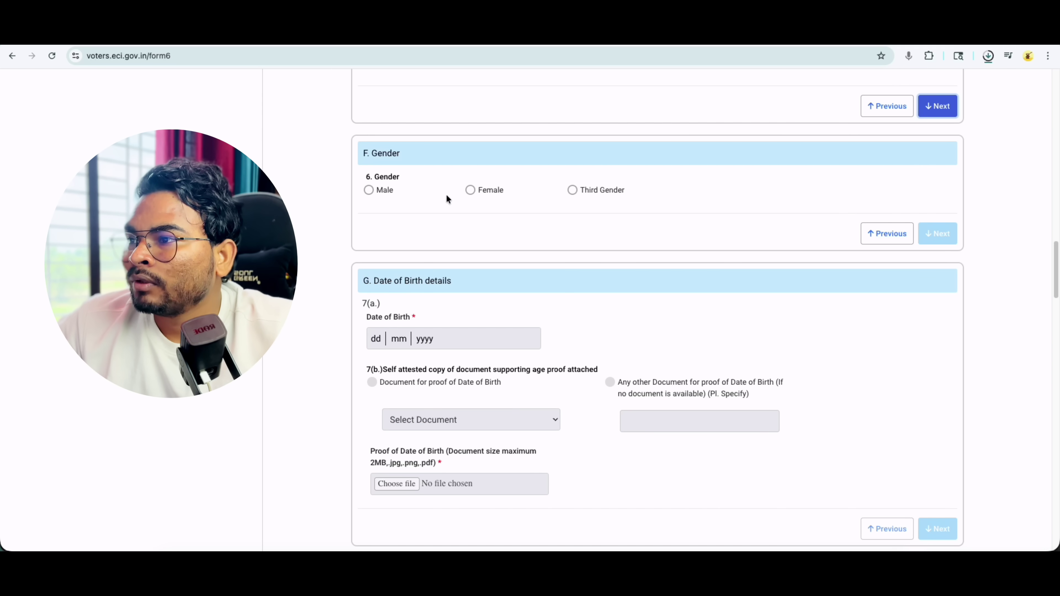
- Set gender to Male and date of birth to 02 January 1996
{"action": "double_click", "coordinate": [392, 153]}
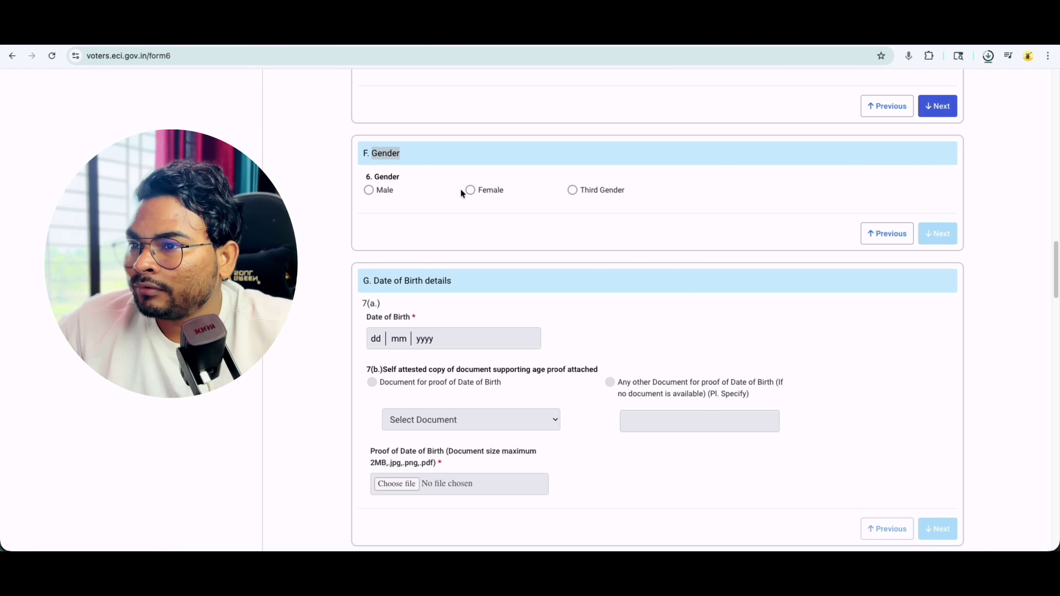
{"action": "left_click", "coordinate": [370, 190]}
{"action": "left_click", "coordinate": [937, 234]}
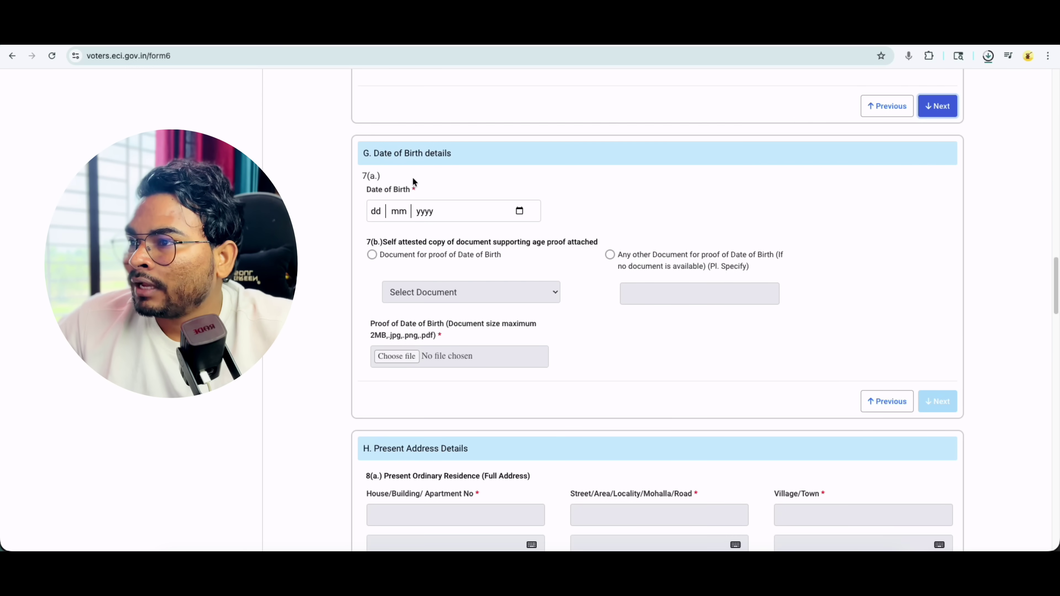
{"action": "left_click_drag", "start_coordinate": [377, 154], "coordinate": [441, 153]}
{"action": "left_click", "coordinate": [519, 212]}
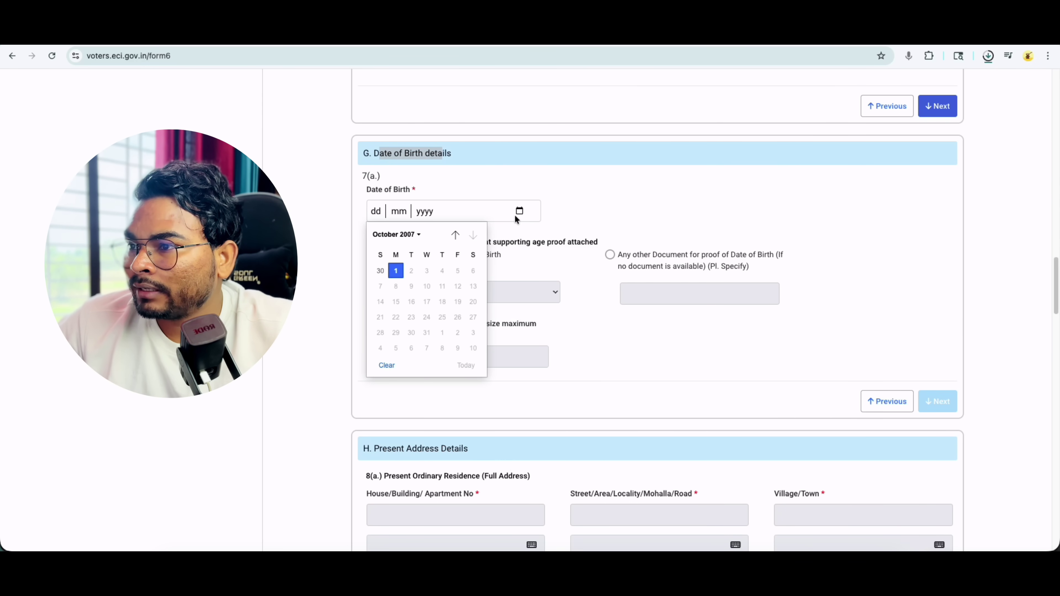
{"action": "left_click", "coordinate": [404, 235]}
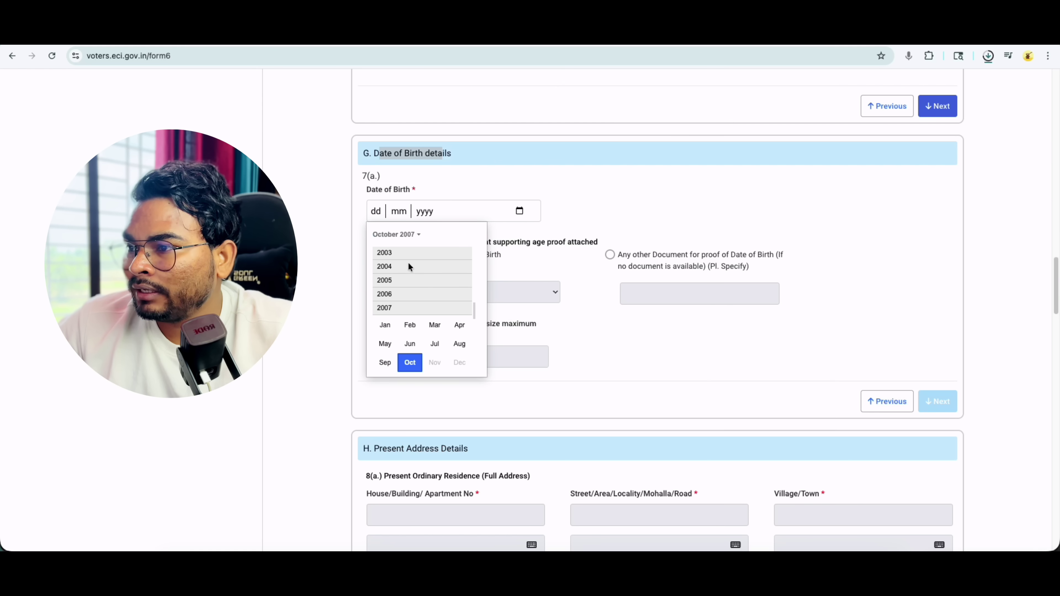
{"action": "scroll", "coordinate": [408, 271], "scroll_direction": "up", "scroll_amount": 5}
{"action": "left_click", "coordinate": [391, 250]}
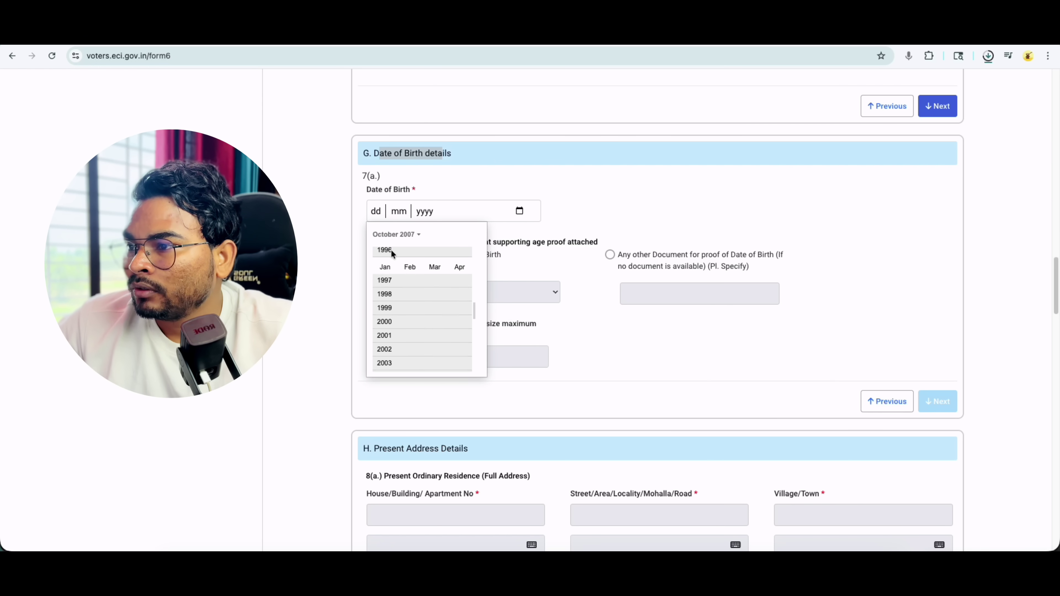
{"action": "left_click", "coordinate": [385, 265]}
{"action": "left_click", "coordinate": [410, 271]}
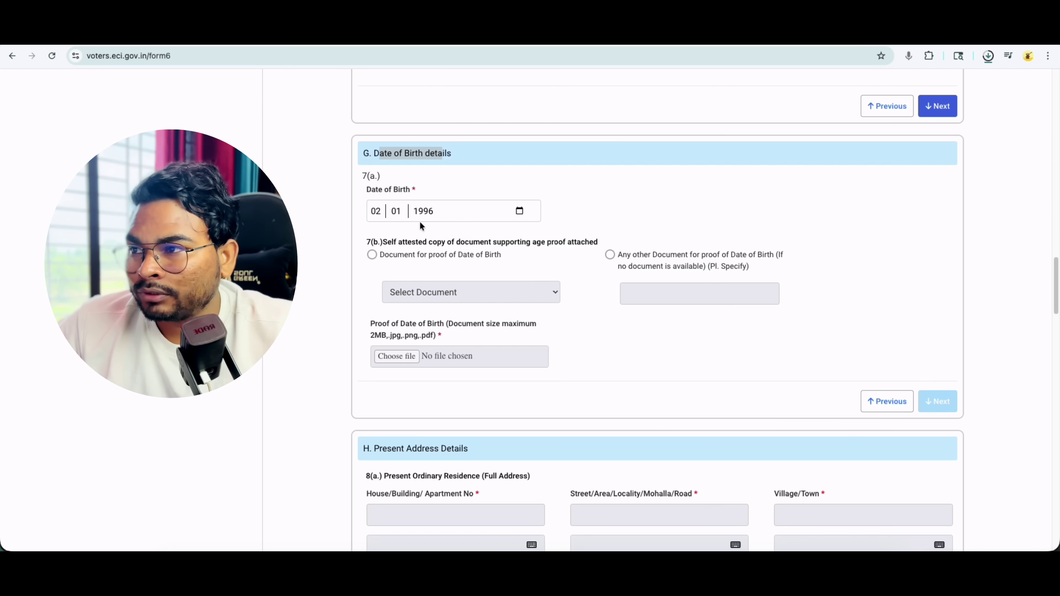
- Attach an Aadhaar Card image, Untitled design (24).png, as date-of-birth proof
{"action": "left_click", "coordinate": [373, 254]}
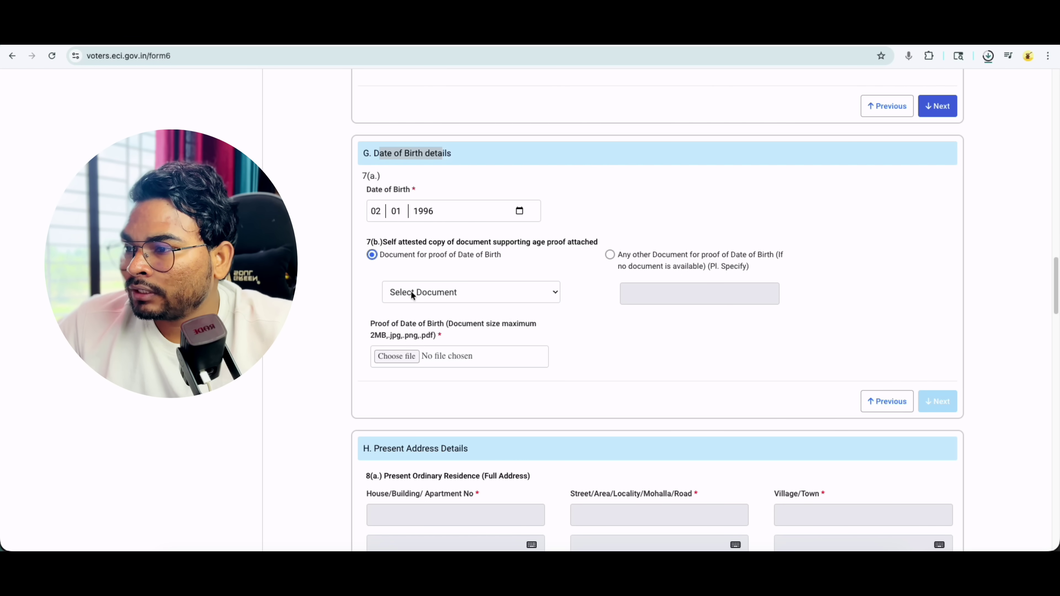
{"action": "left_click", "coordinate": [411, 291]}
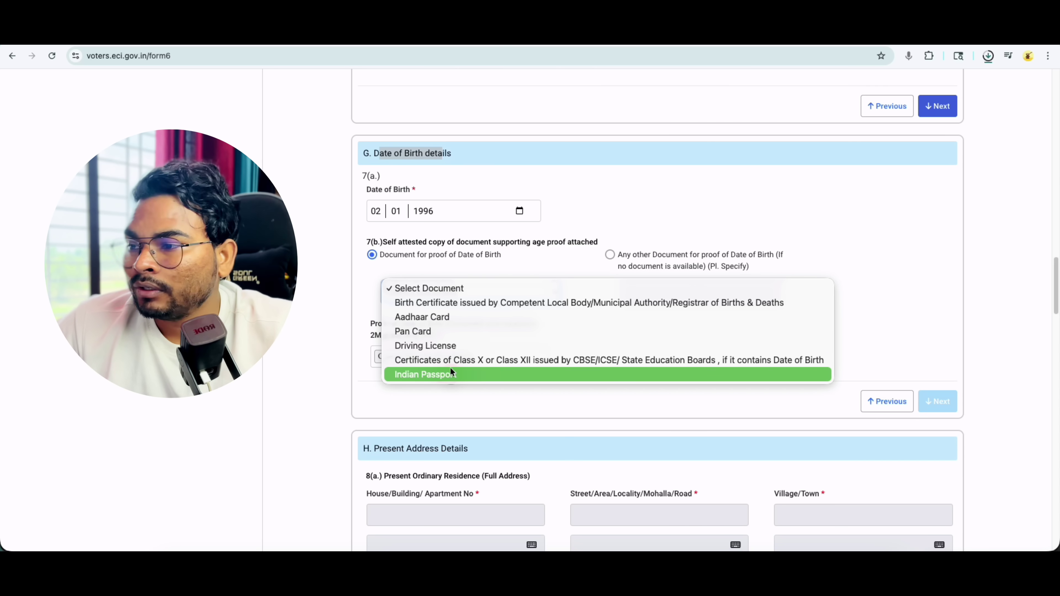
{"action": "left_click", "coordinate": [445, 297]}
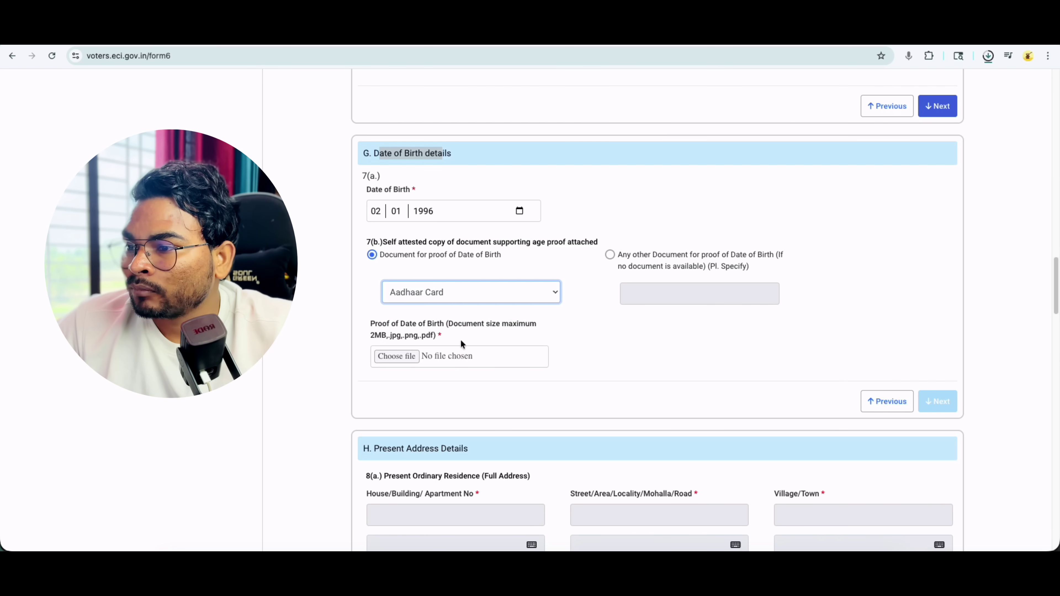
{"action": "left_click_drag", "start_coordinate": [455, 326], "coordinate": [501, 325]}
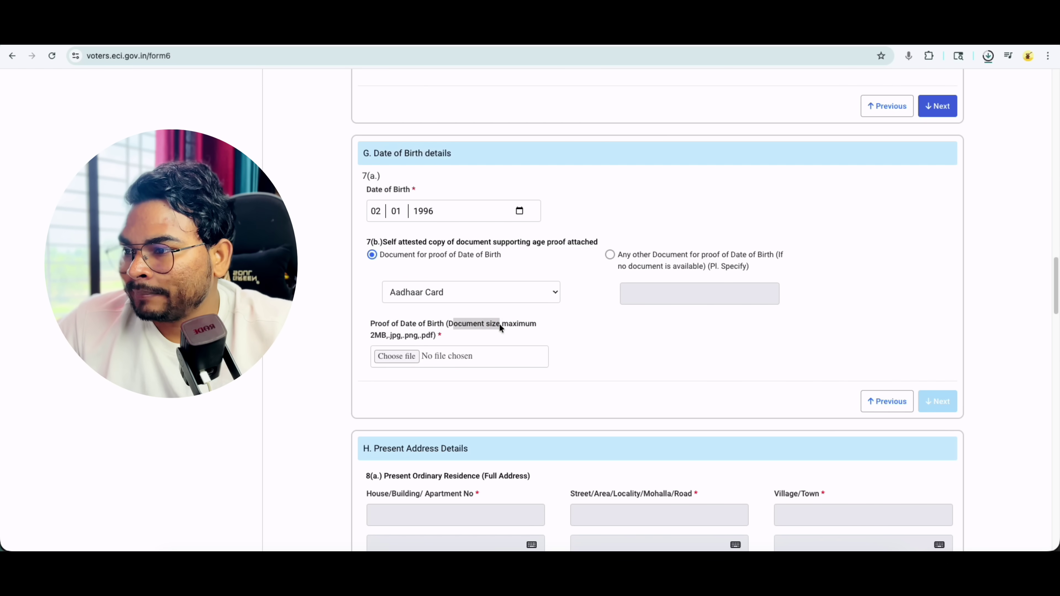
{"action": "mouse_move", "coordinate": [388, 336]}
{"action": "left_mouse_down"}
{"action": "mouse_move", "coordinate": [373, 337]}
{"action": "mouse_move", "coordinate": [397, 339]}
{"action": "left_mouse_up"}
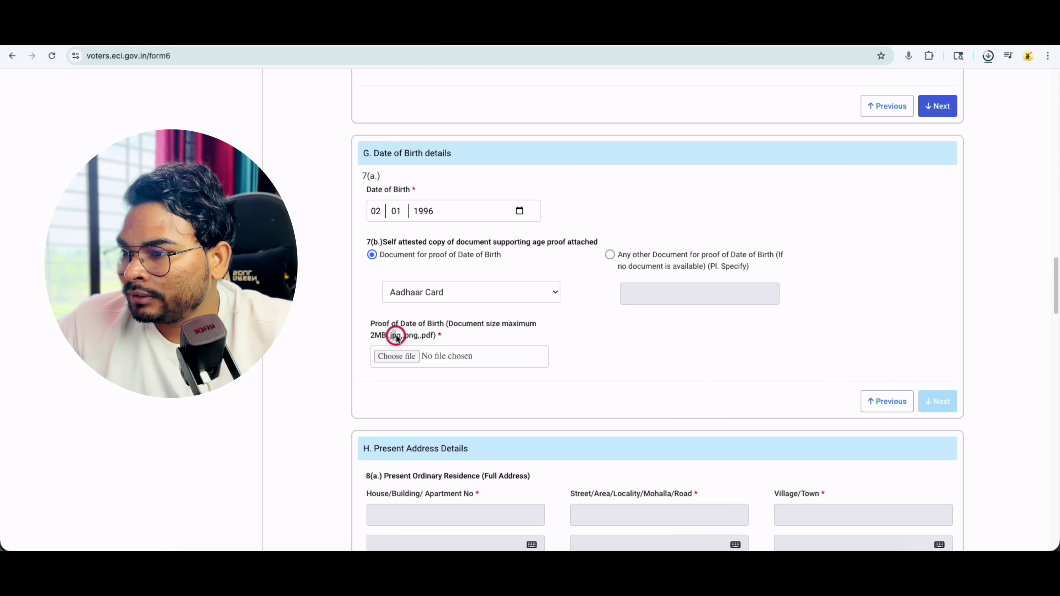
{"action": "double_click", "coordinate": [434, 336]}
{"action": "left_click", "coordinate": [397, 356]}
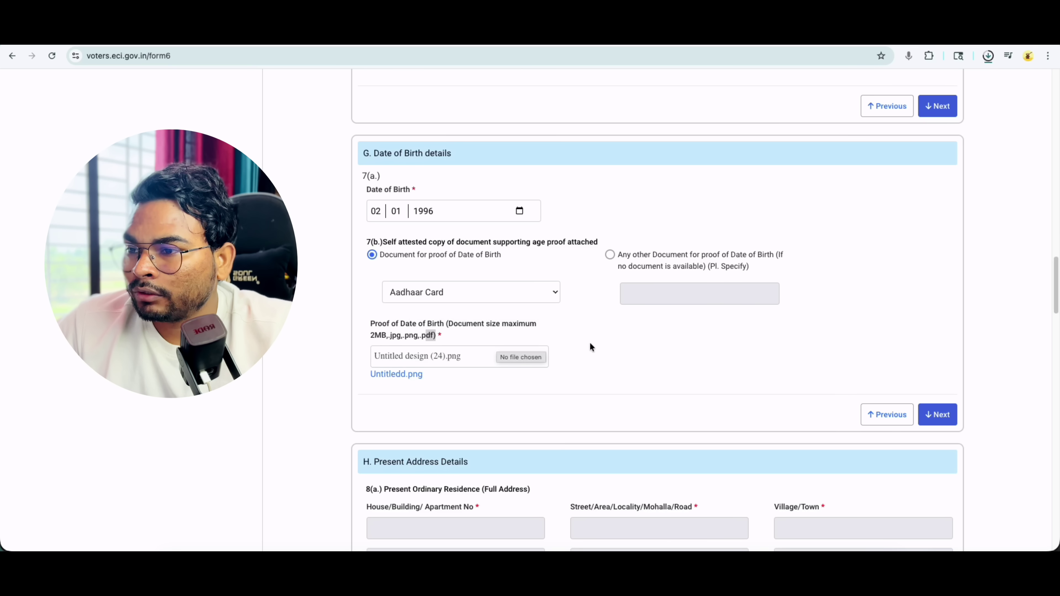
- Enter NA for house number and street, and demo for Village/Town
{"action": "left_click", "coordinate": [946, 417]}
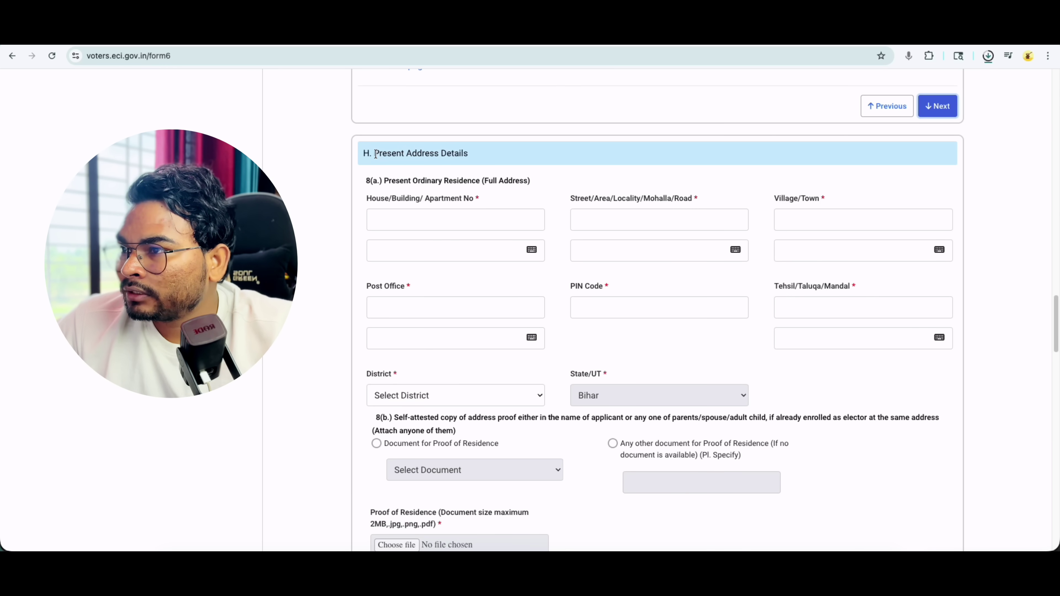
{"action": "left_click_drag", "start_coordinate": [374, 154], "coordinate": [463, 155]}
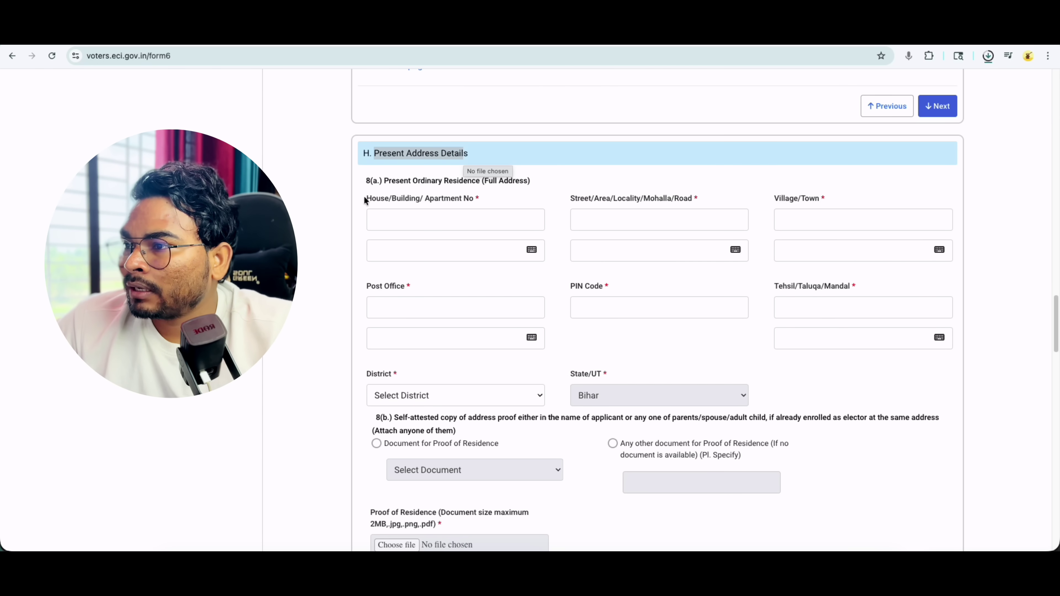
{"action": "left_click_drag", "start_coordinate": [364, 197], "coordinate": [466, 211]}
{"action": "left_click", "coordinate": [466, 212]}
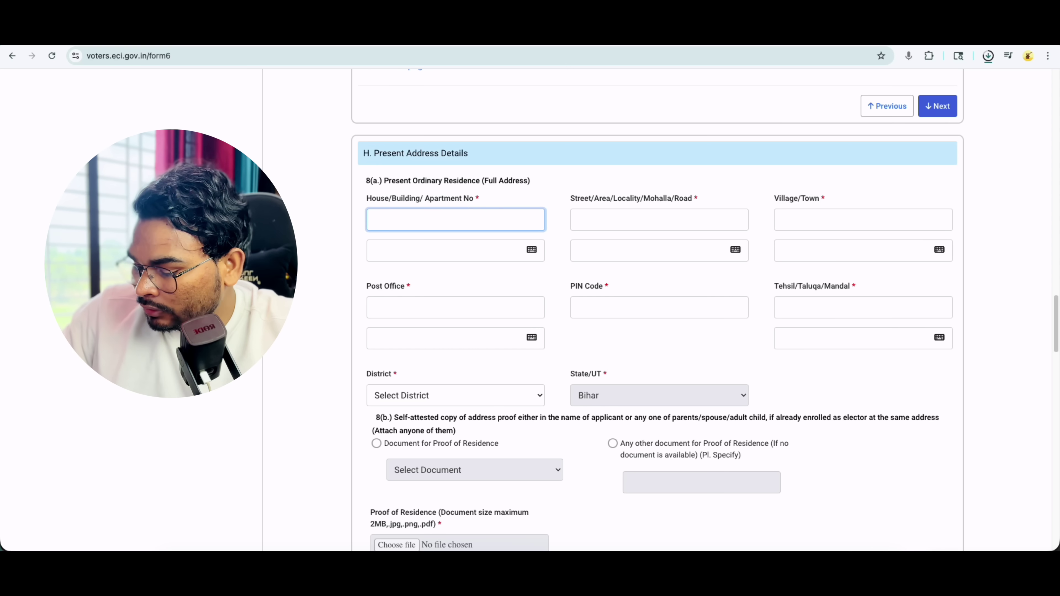
{"action": "type", "text": "NA"}
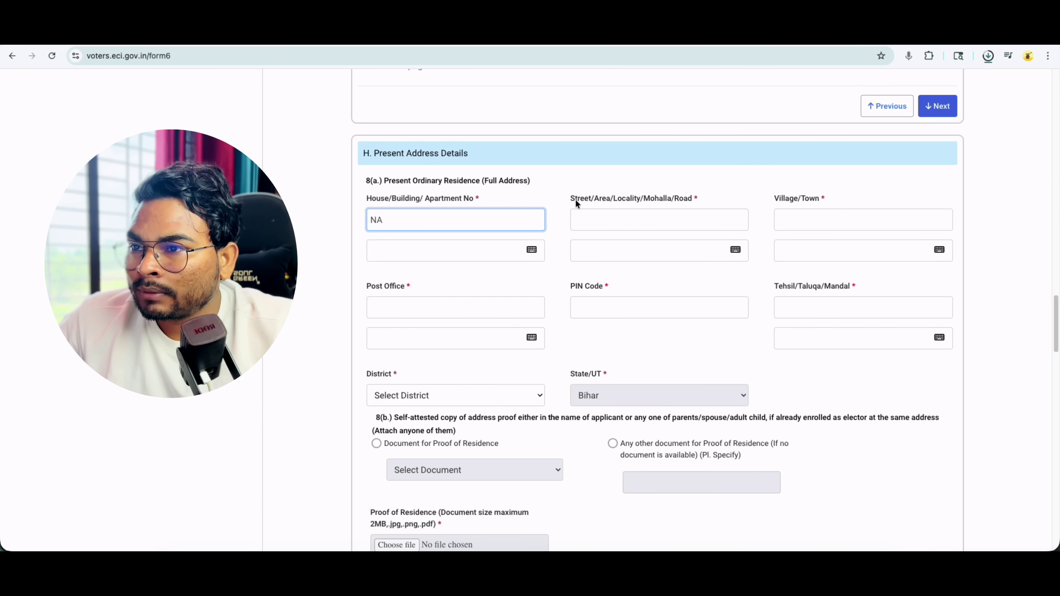
{"action": "left_click", "coordinate": [578, 197]}
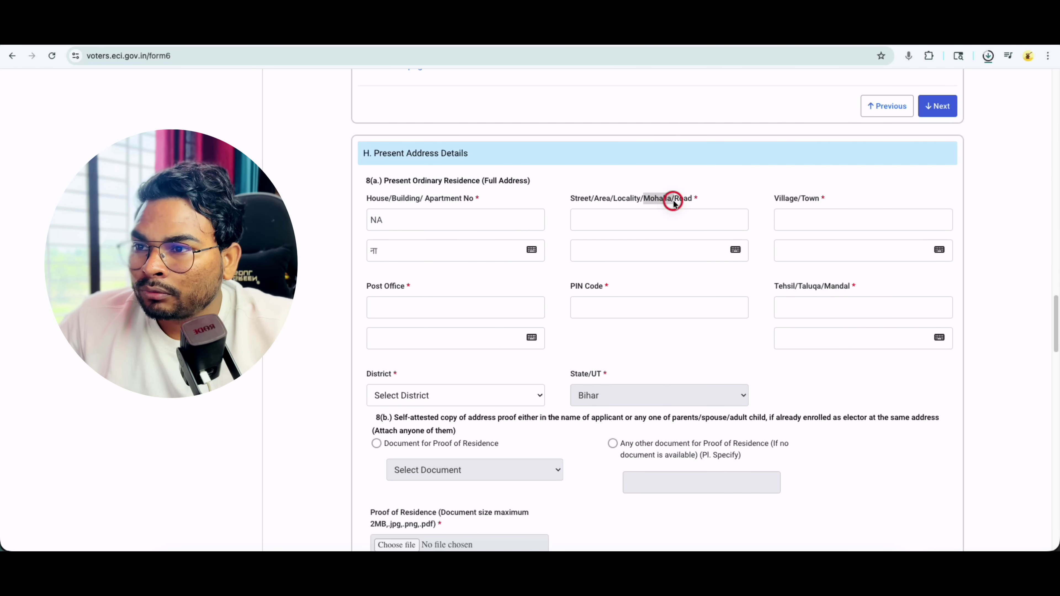
{"action": "left_click", "coordinate": [621, 225]}
{"action": "type", "text": "NA"}
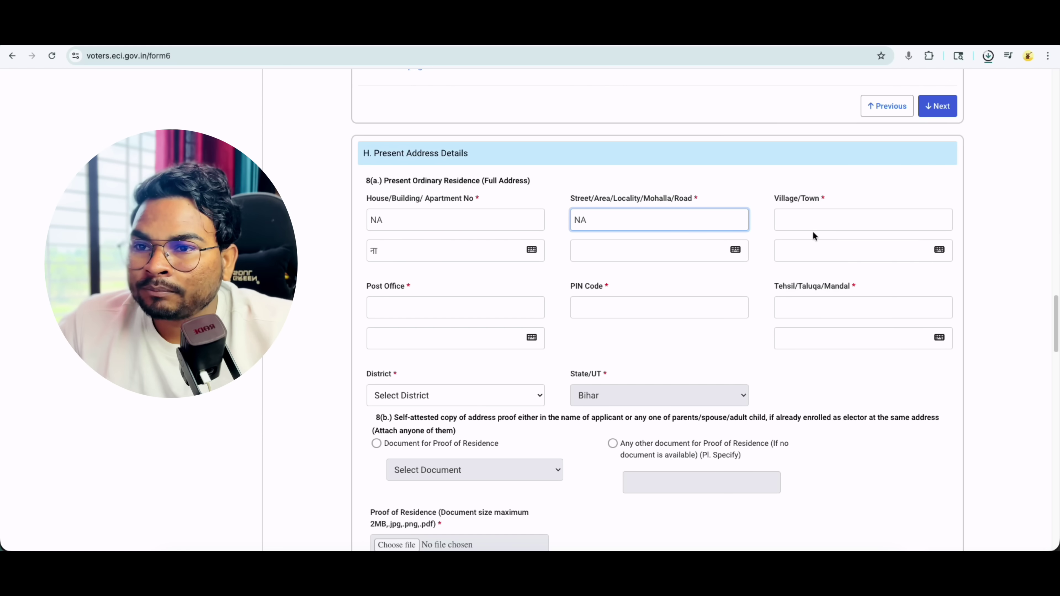
{"action": "left_click", "coordinate": [810, 218]}
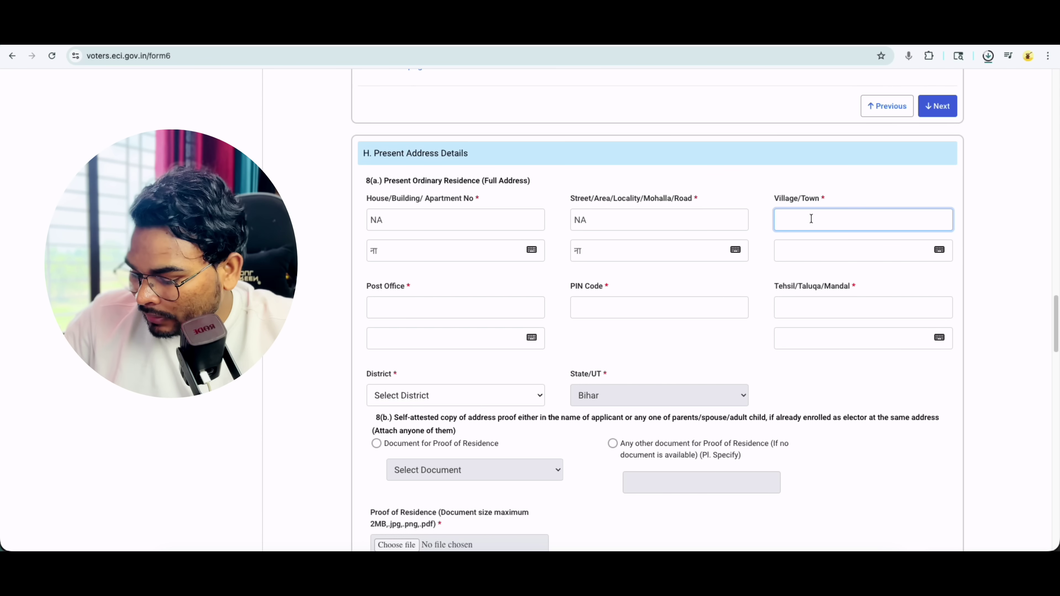
{"action": "type", "text": "demo"}
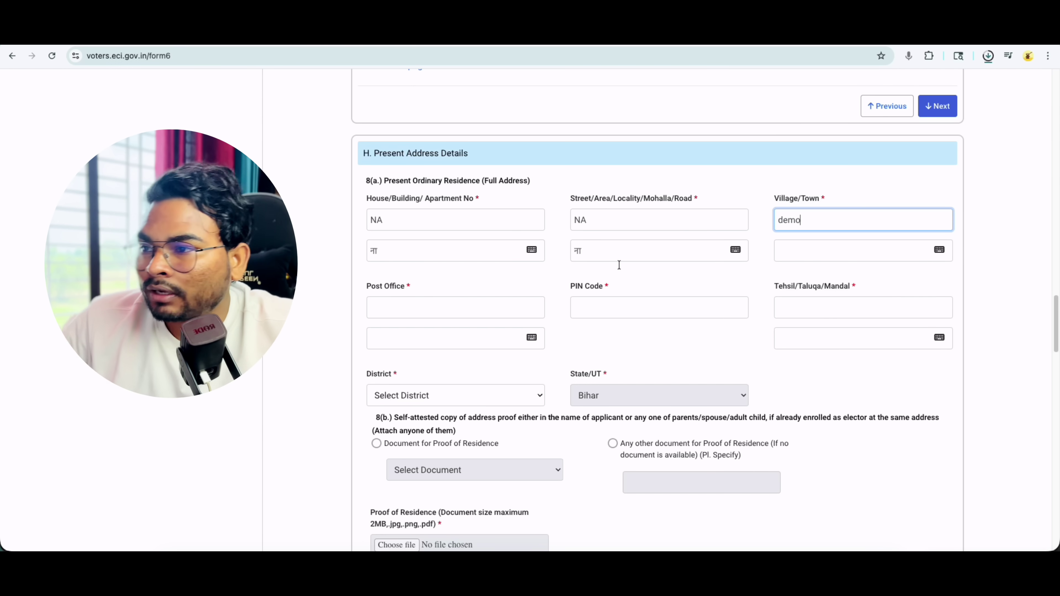
{"action": "left_click", "coordinate": [784, 257]}
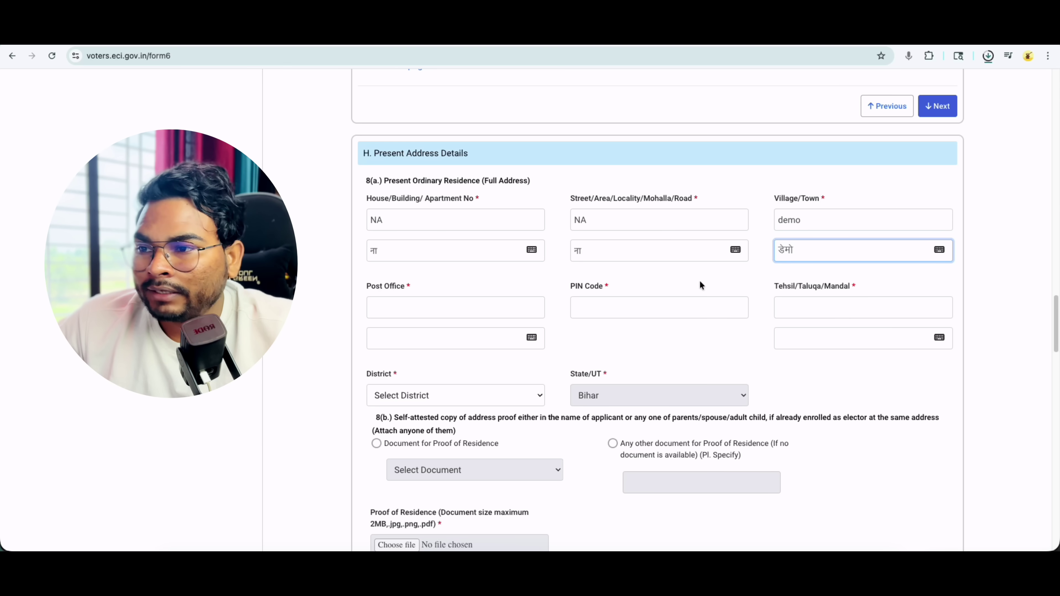
- Fill Post Office Demo, PIN Code 841405, Tehsil Demo and District GOPALGANJ
{"action": "left_click", "coordinate": [388, 309]}
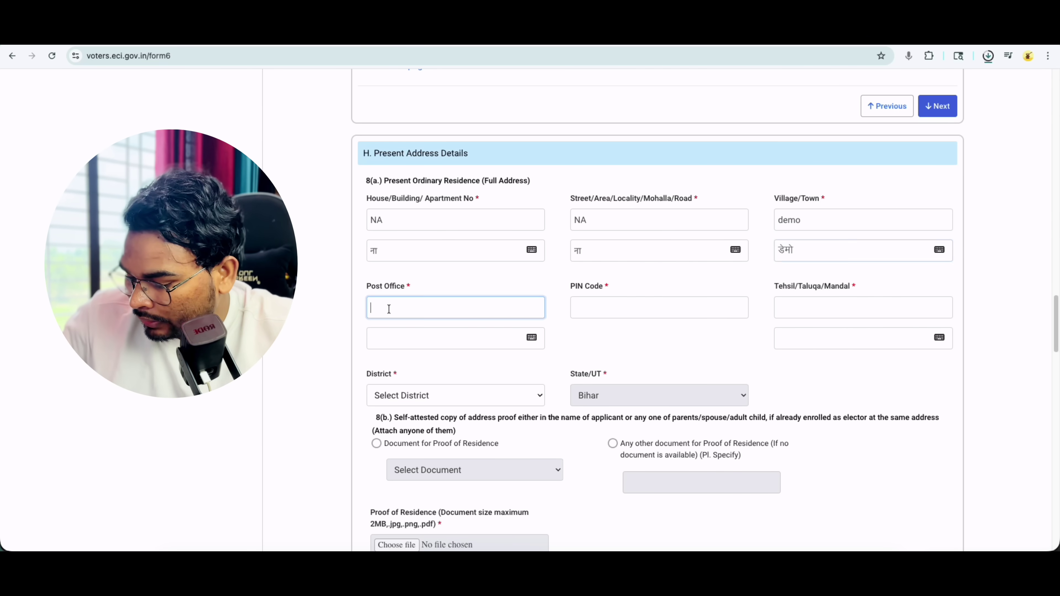
{"action": "type", "text": "Demo"}
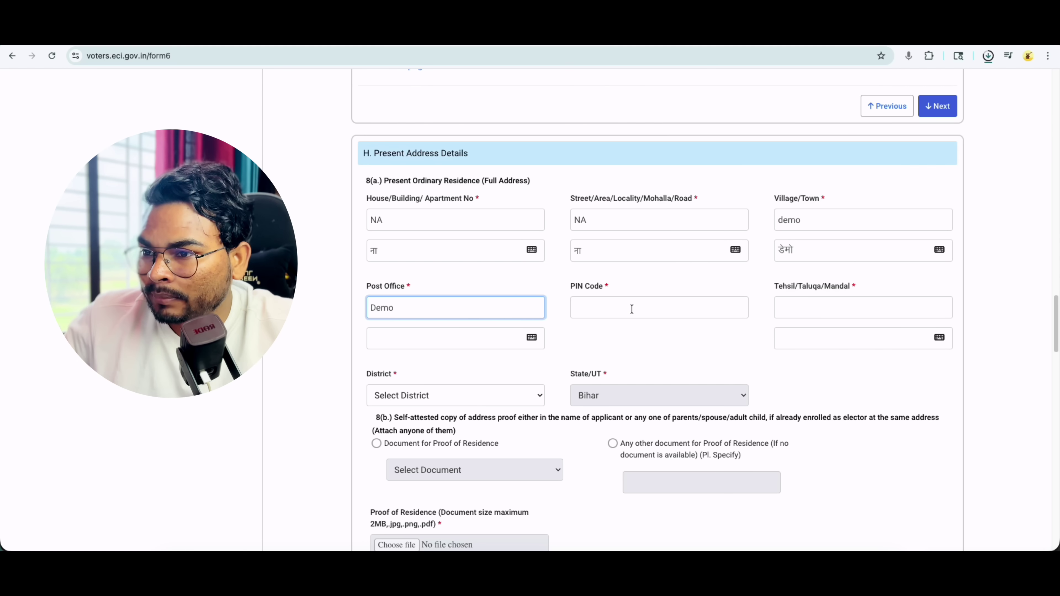
{"action": "left_click", "coordinate": [631, 309]}
{"action": "type", "text": "841405"}
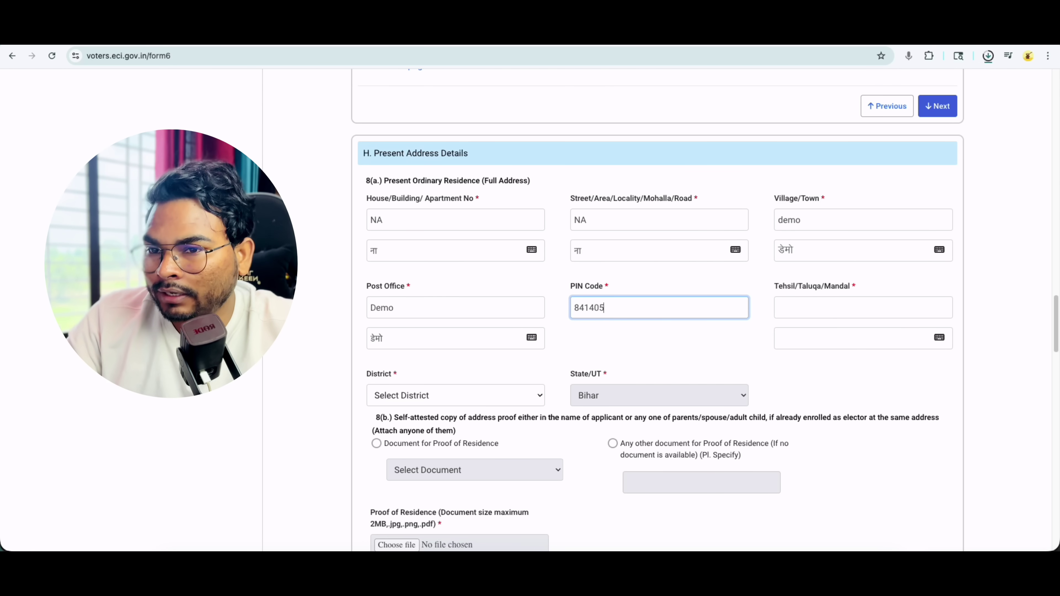
{"action": "left_click", "coordinate": [812, 311]}
{"action": "type", "text": "D"}
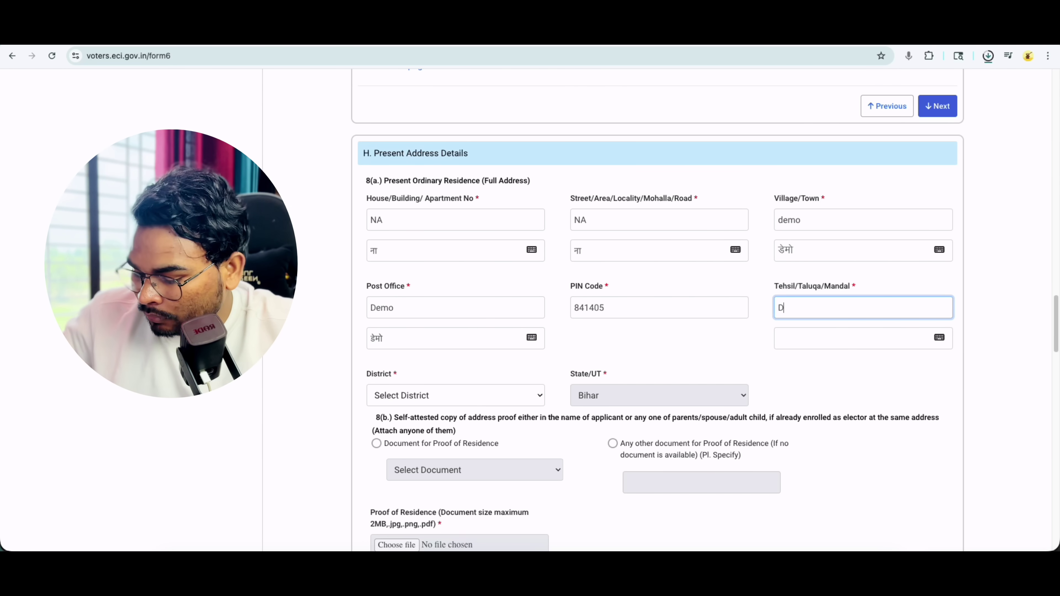
{"action": "type", "text": "emo"}
{"action": "left_click", "coordinate": [723, 333]}
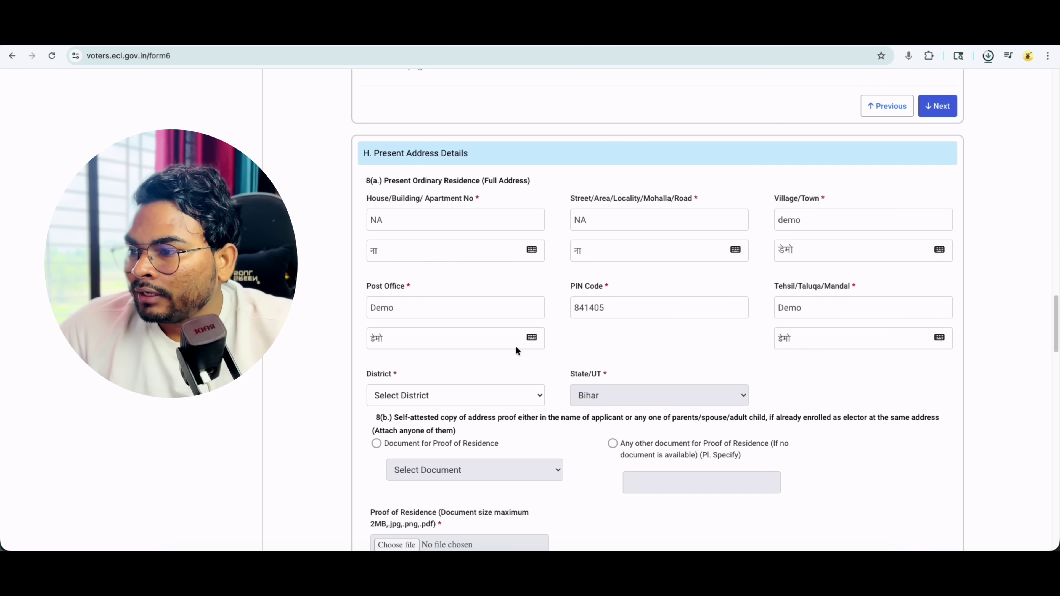
{"action": "left_click", "coordinate": [424, 392]}
{"action": "left_click", "coordinate": [419, 406]}
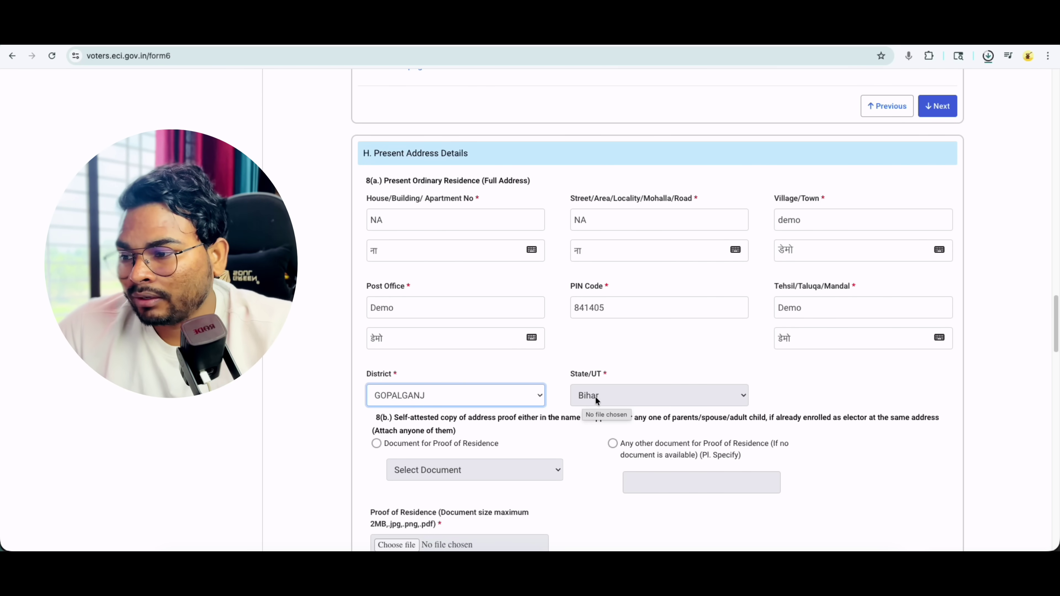
- Choose Aadhaar Card as the proof-of-residence document and upload IMG_2005.jpg
{"action": "scroll", "coordinate": [529, 418], "scroll_direction": "down", "scroll_amount": 1}
{"action": "left_click", "coordinate": [370, 402]}
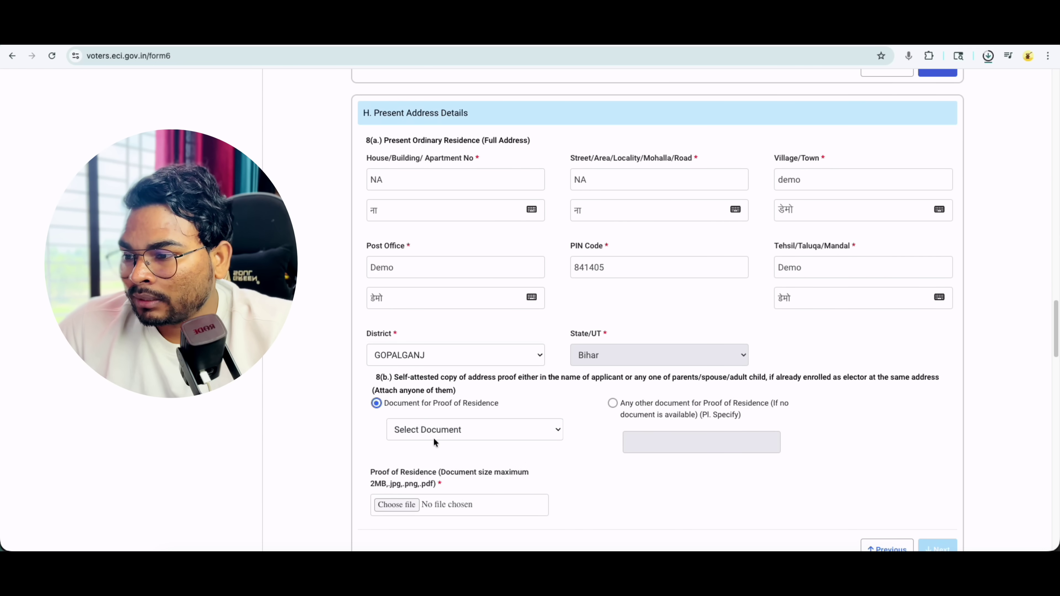
{"action": "left_click", "coordinate": [433, 436]}
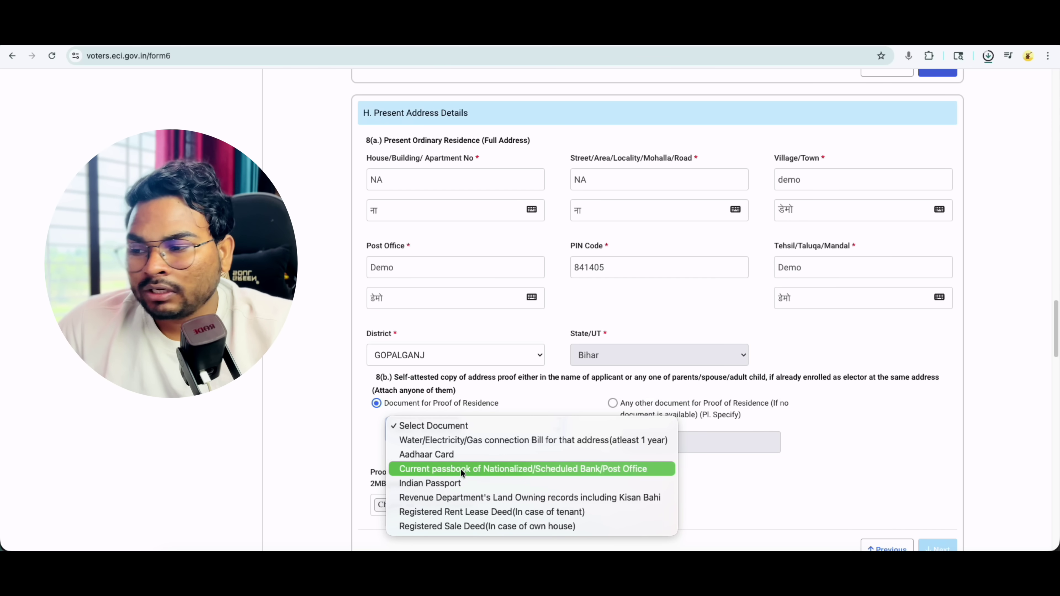
{"action": "left_click", "coordinate": [455, 454]}
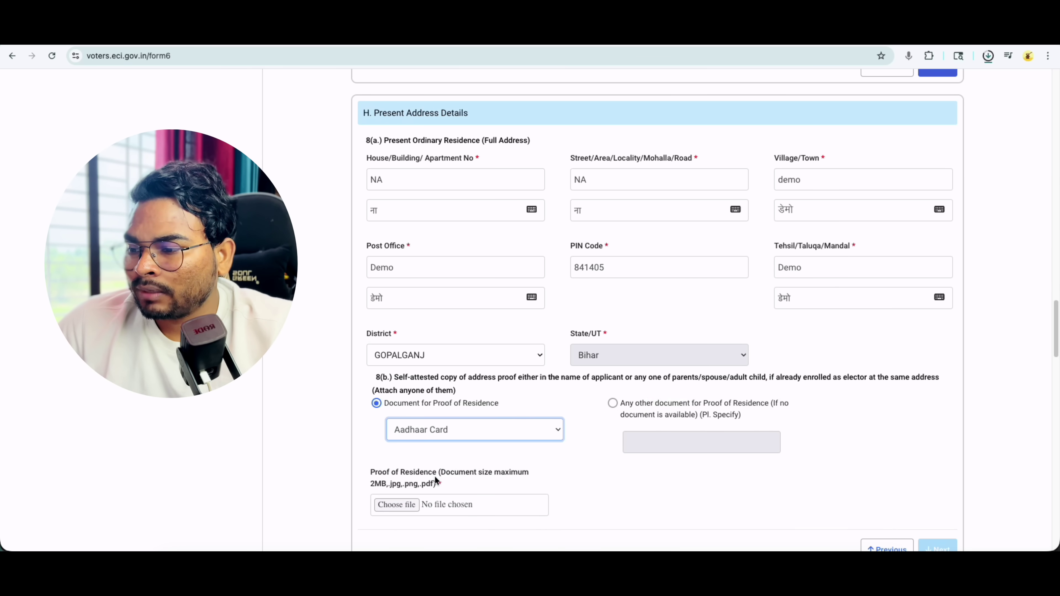
{"action": "scroll", "coordinate": [466, 475], "scroll_direction": "down", "scroll_amount": 1}
{"action": "left_click", "coordinate": [379, 437]}
{"action": "left_click_drag", "start_coordinate": [379, 438], "coordinate": [424, 436]}
{"action": "left_click", "coordinate": [405, 438]}
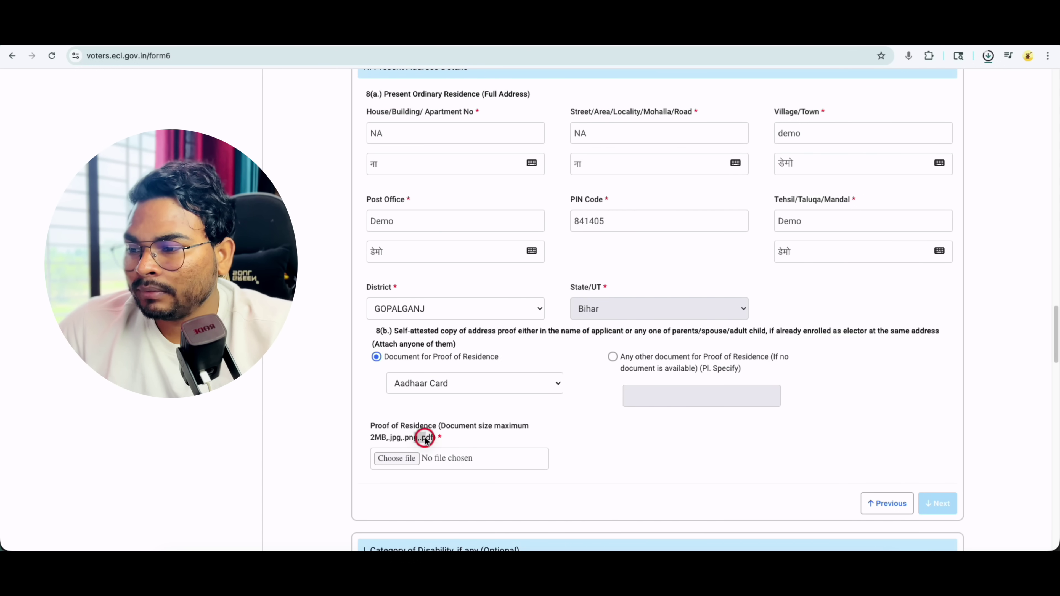
{"action": "left_click", "coordinate": [407, 459]}
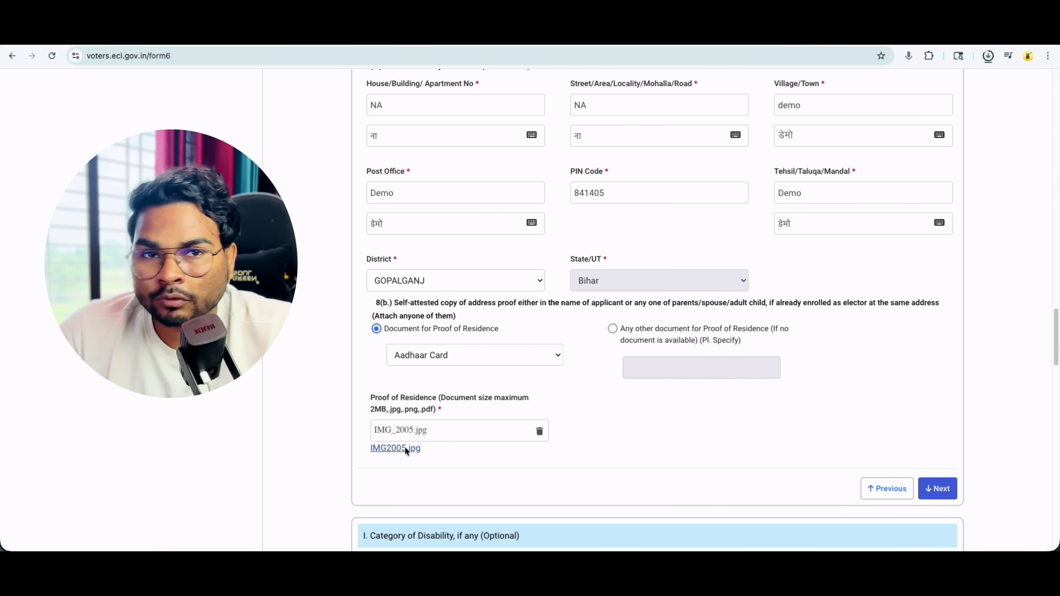
- Review the Category of Disability section and skip it without selecting anything
{"action": "left_click", "coordinate": [944, 490]}
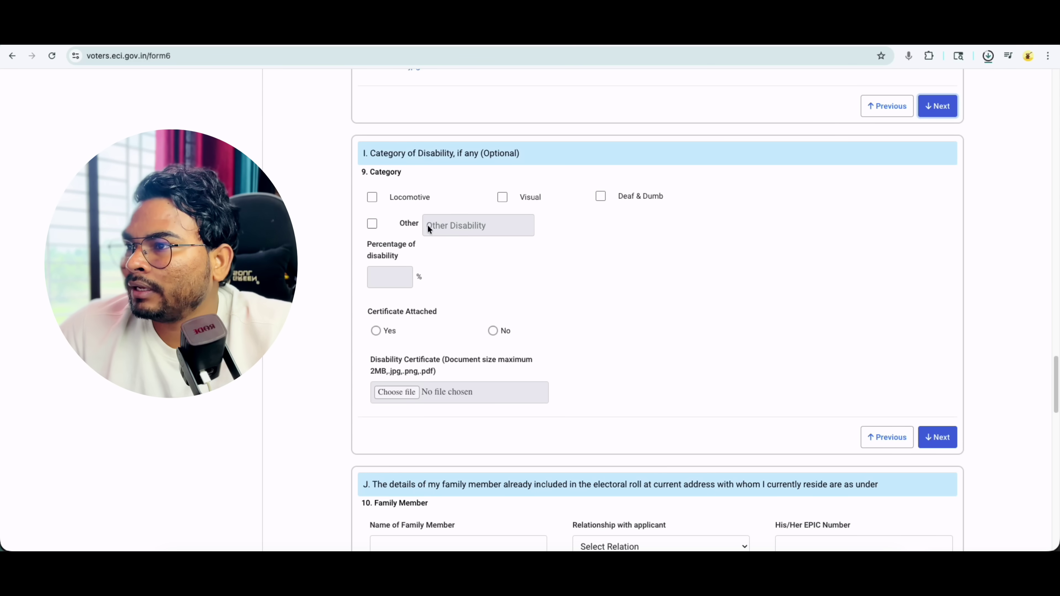
{"action": "left_click_drag", "start_coordinate": [370, 153], "coordinate": [441, 153]}
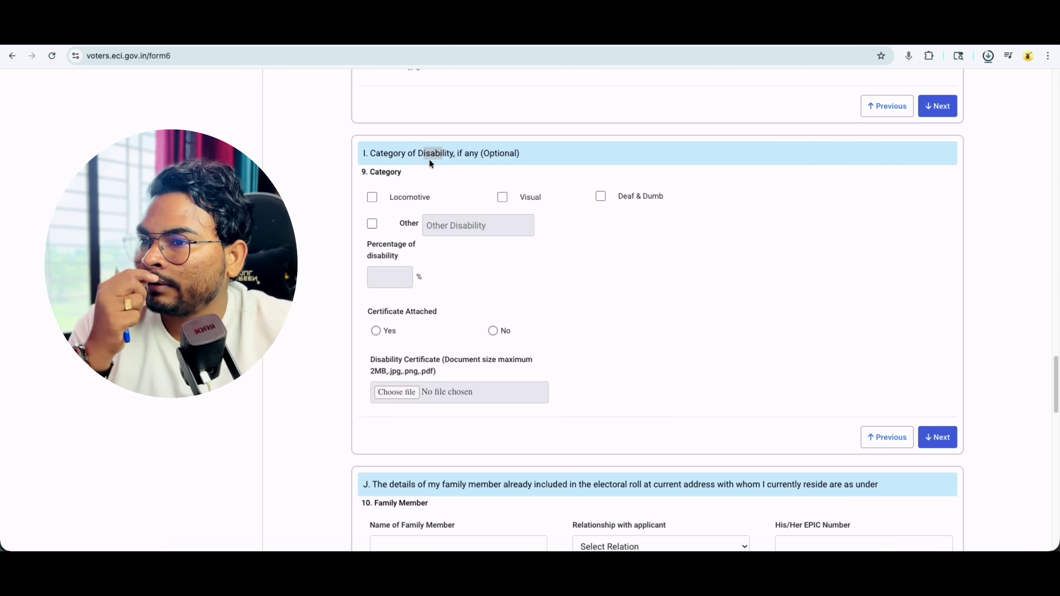
{"action": "left_click", "coordinate": [431, 177]}
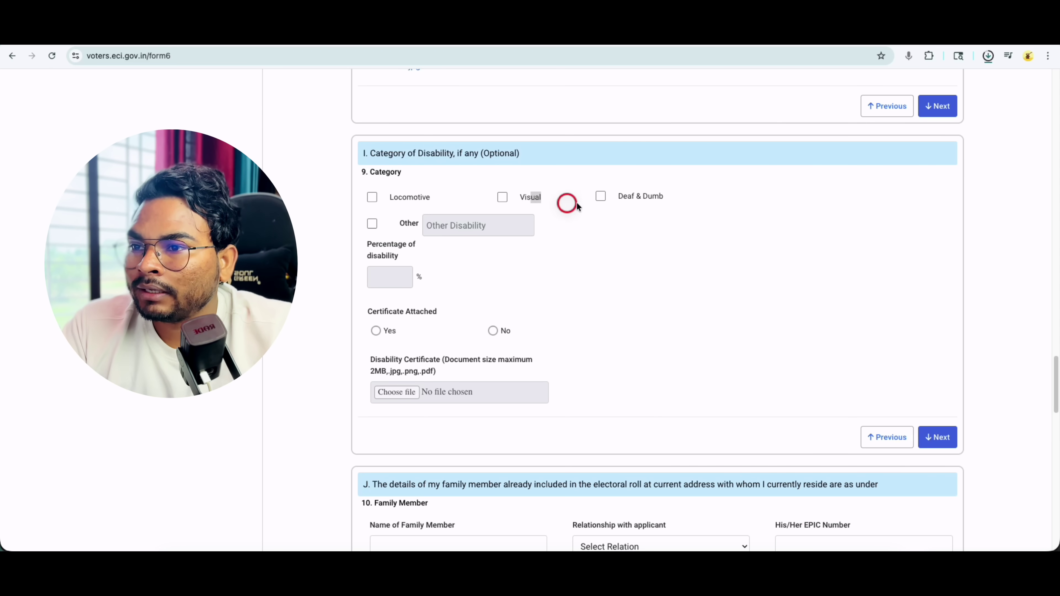
{"action": "left_click_drag", "start_coordinate": [568, 201], "coordinate": [639, 203]}
{"action": "left_click", "coordinate": [676, 192]}
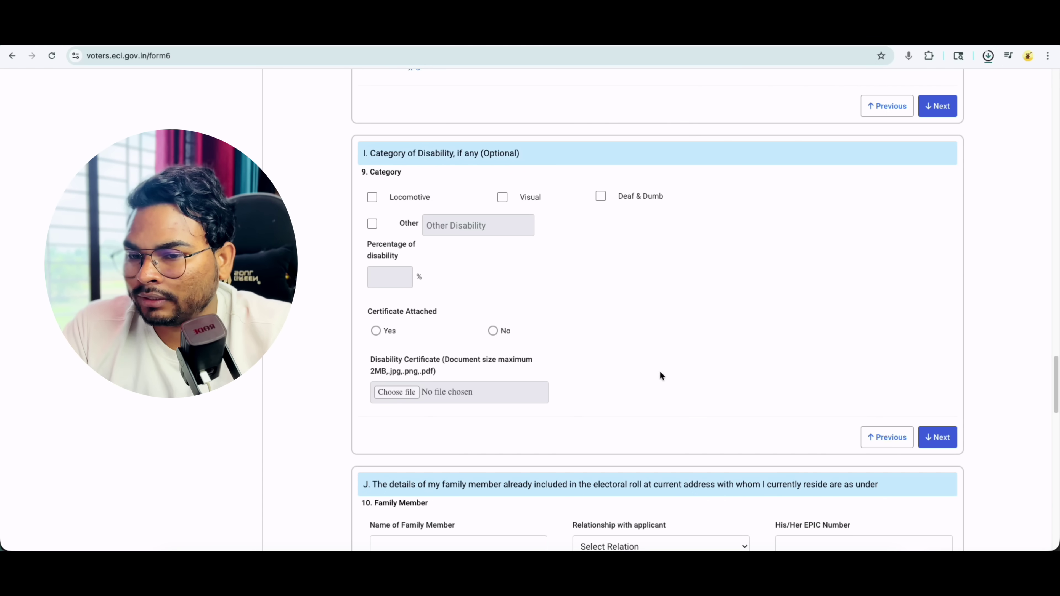
{"action": "left_click", "coordinate": [938, 438]}
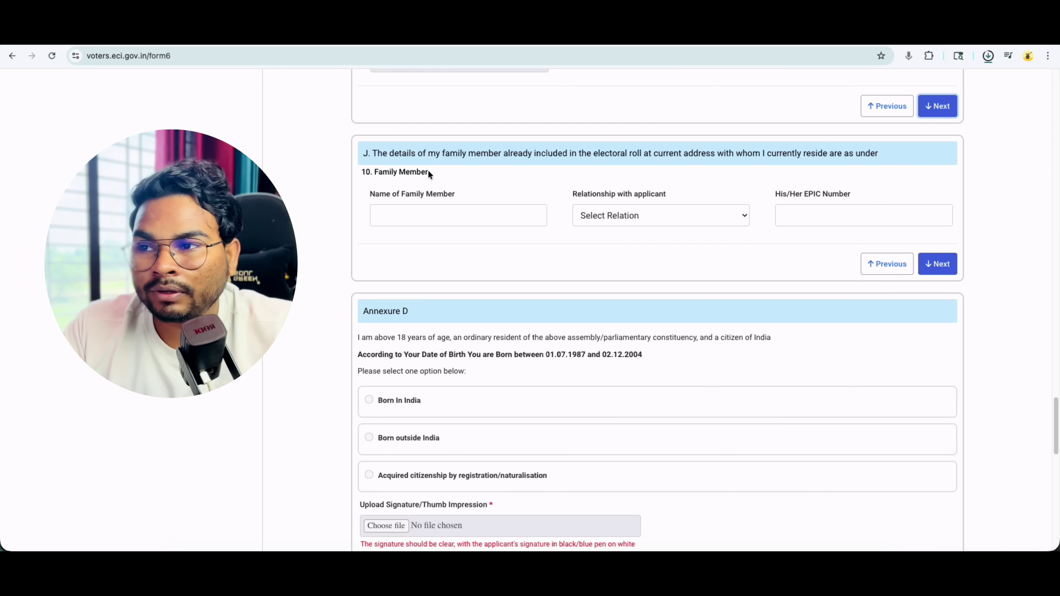
- In section J, pick Father under Relationship with applicant, then proceed to Annexure D
{"action": "left_click", "coordinate": [610, 215]}
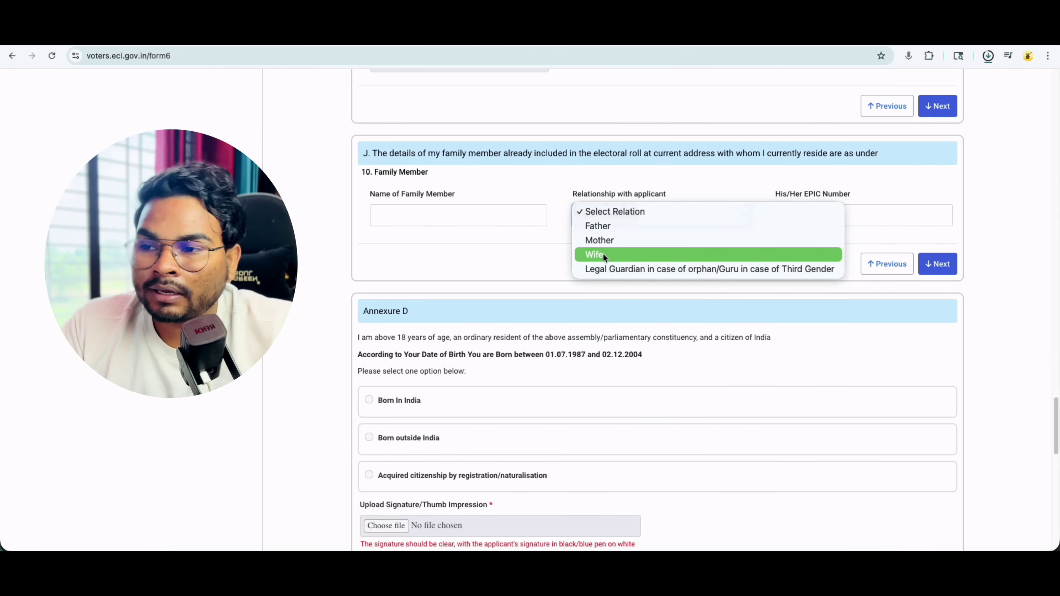
{"action": "left_click", "coordinate": [598, 225]}
{"action": "left_click", "coordinate": [608, 216]}
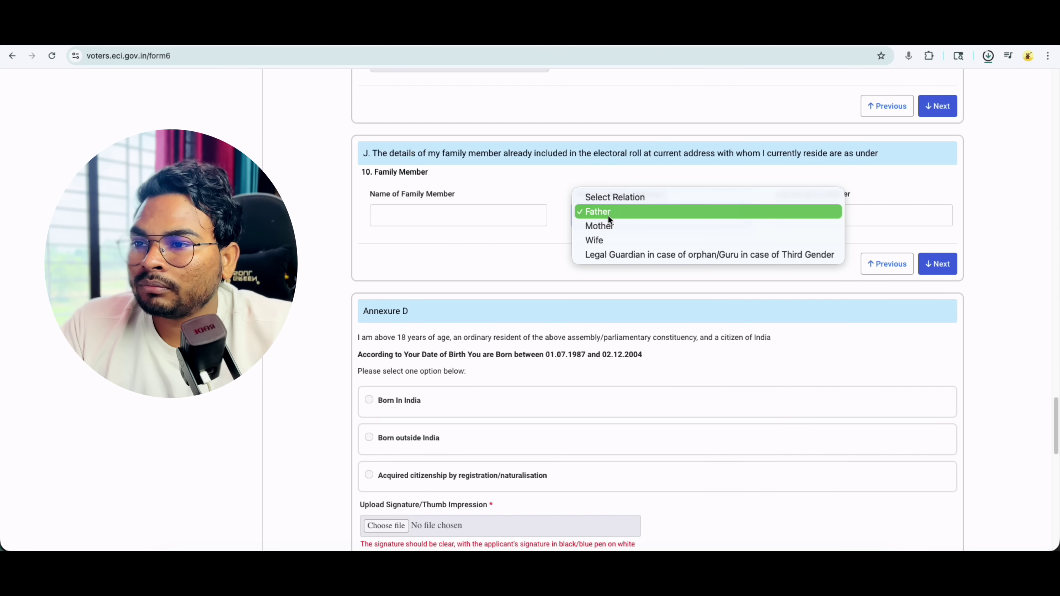
{"action": "left_click", "coordinate": [610, 195]}
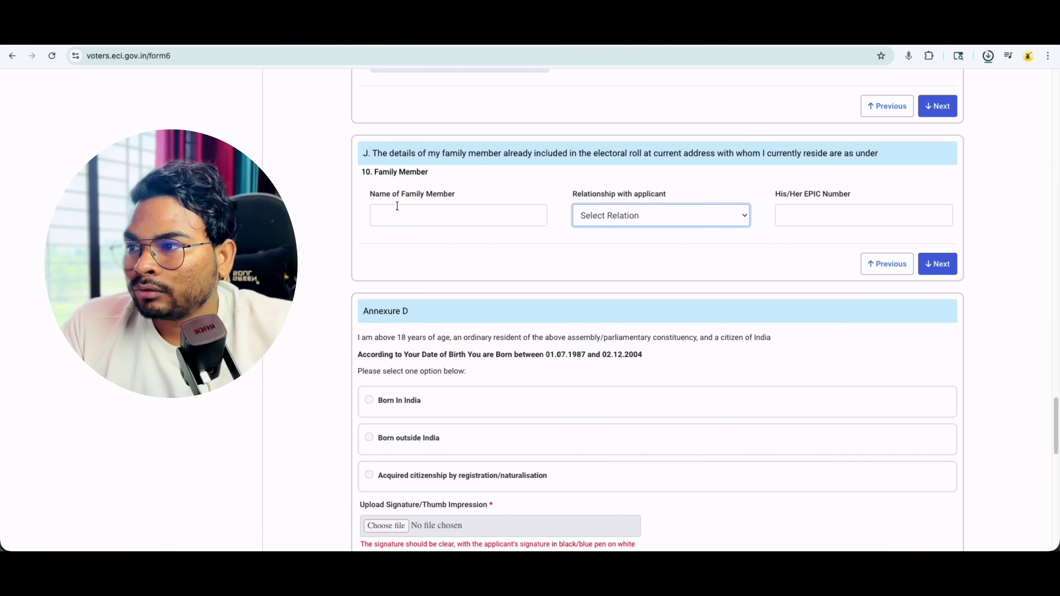
{"action": "left_click_drag", "start_coordinate": [402, 194], "coordinate": [448, 195]}
{"action": "left_click", "coordinate": [608, 216]}
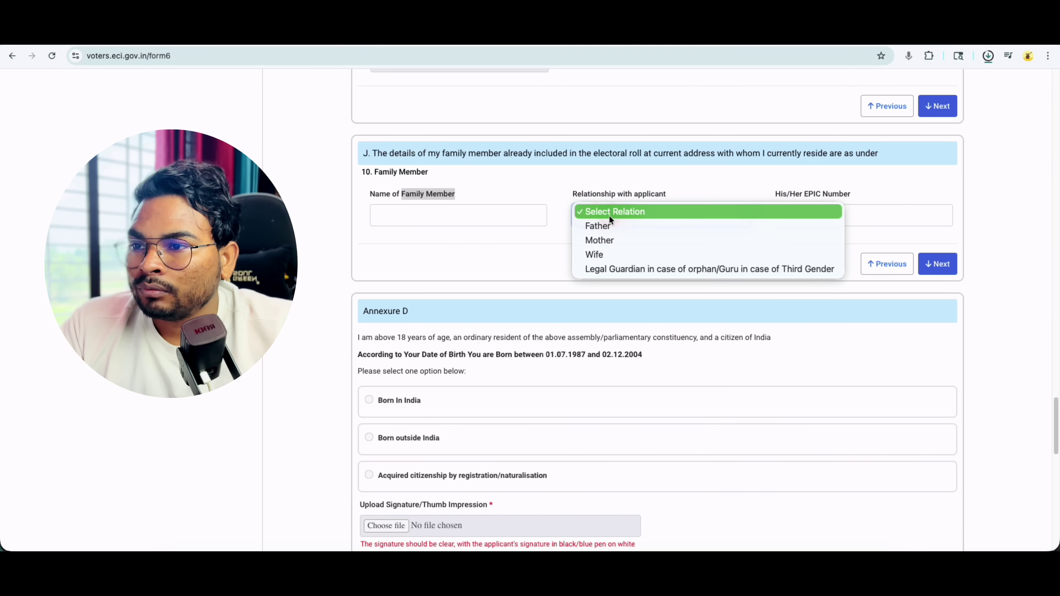
{"action": "left_click", "coordinate": [609, 231]}
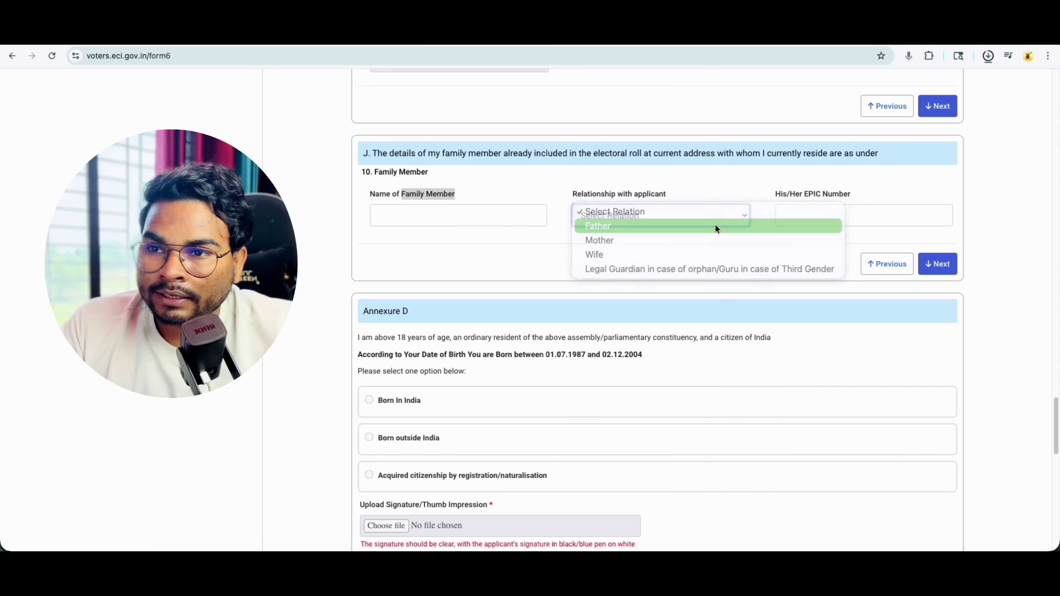
{"action": "left_click_drag", "start_coordinate": [804, 193], "coordinate": [848, 197]}
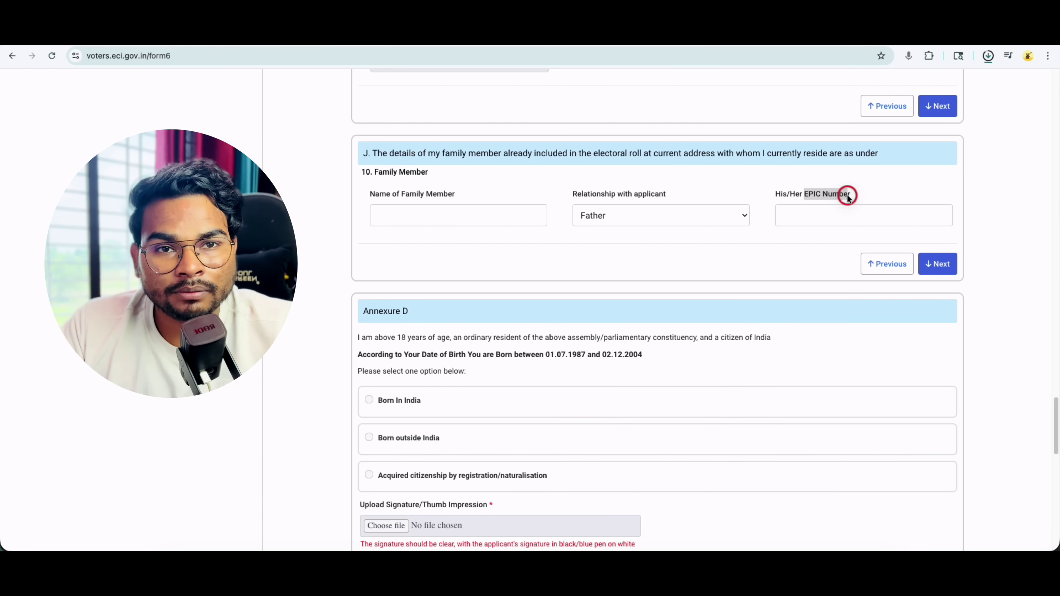
{"action": "left_click", "coordinate": [933, 265]}
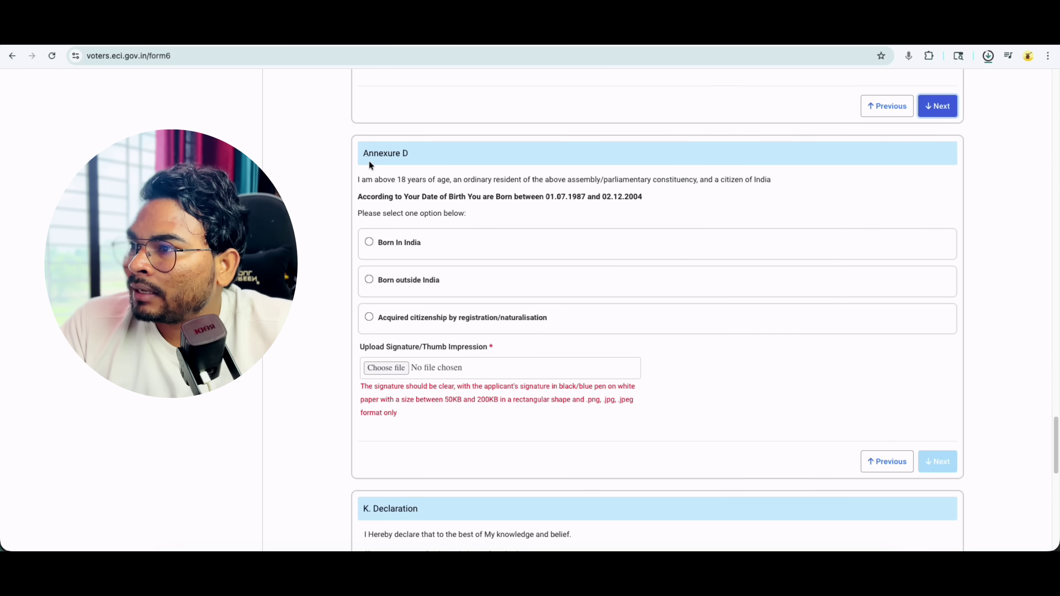
- Review Annexure D's eligible birth-date range and select the Born In India option
{"action": "left_click_drag", "start_coordinate": [364, 153], "coordinate": [405, 154]}
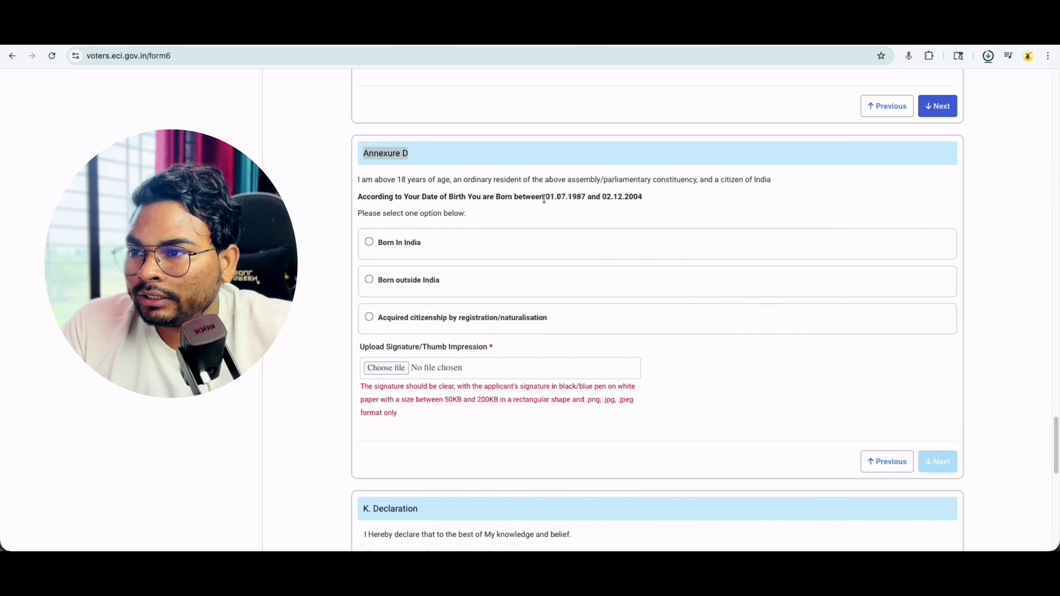
{"action": "left_click_drag", "start_coordinate": [545, 196], "coordinate": [639, 199]}
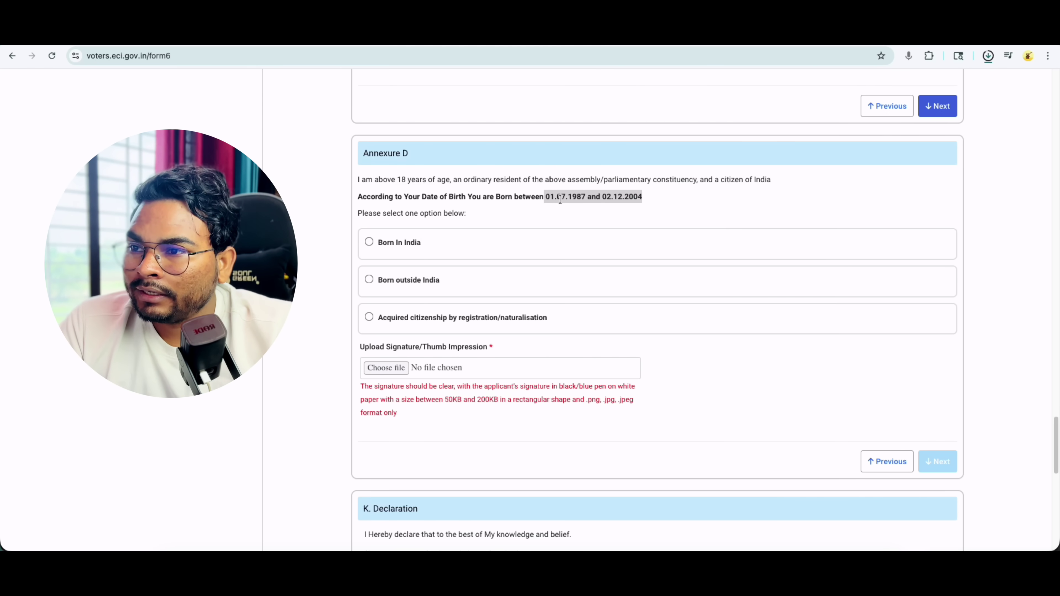
{"action": "left_click", "coordinate": [568, 197]}
{"action": "left_click", "coordinate": [592, 196]}
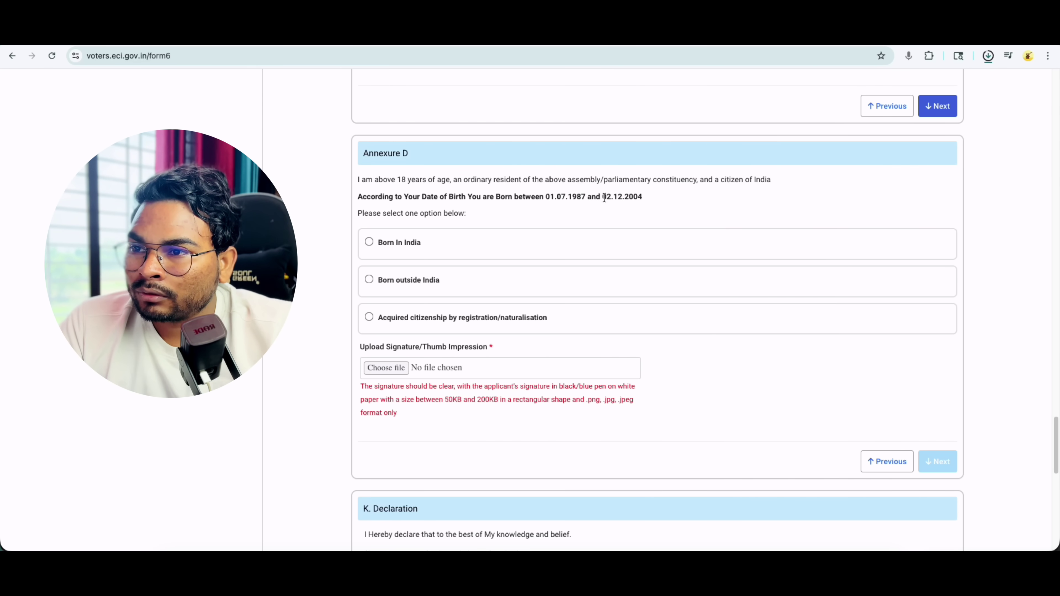
{"action": "left_click_drag", "start_coordinate": [603, 197], "coordinate": [634, 197]}
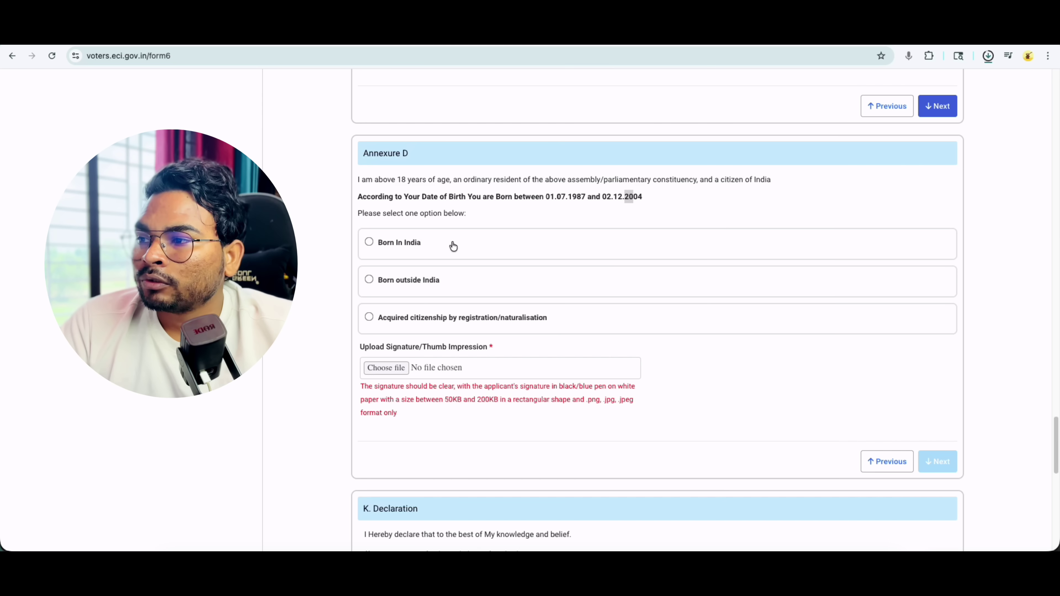
{"action": "left_click", "coordinate": [369, 242]}
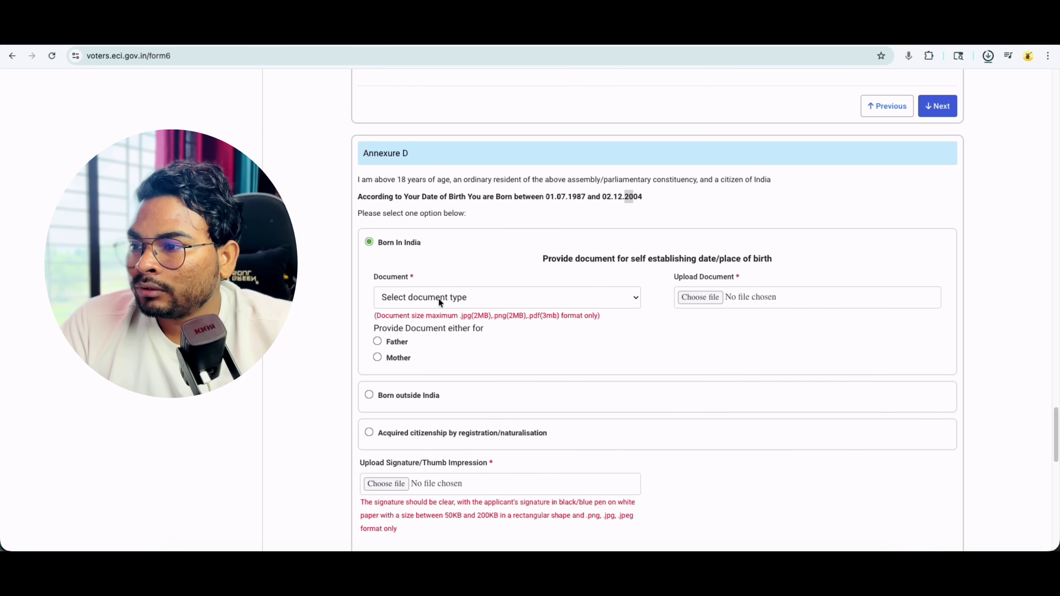
- Set Aadhaar Card as the applicant's birth proof and as the father's supporting document
{"action": "left_click", "coordinate": [437, 298]}
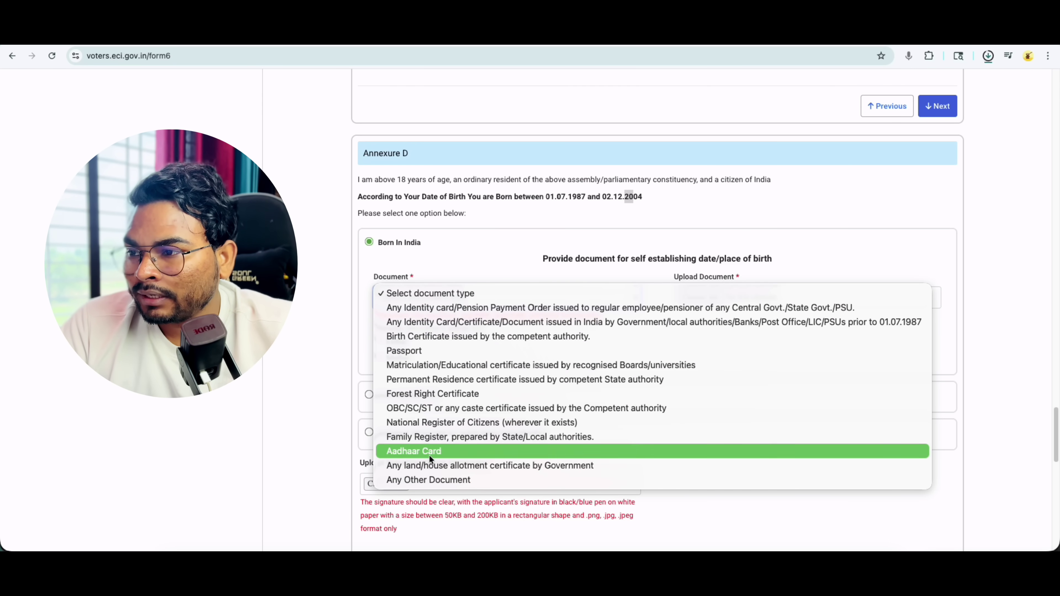
{"action": "left_click", "coordinate": [437, 452]}
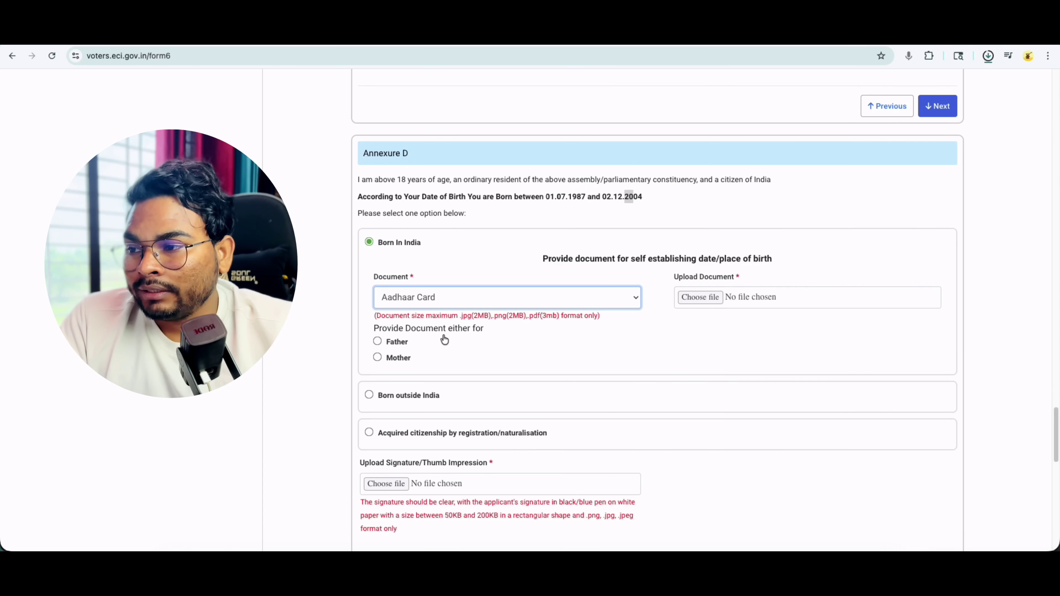
{"action": "left_click", "coordinate": [377, 341]}
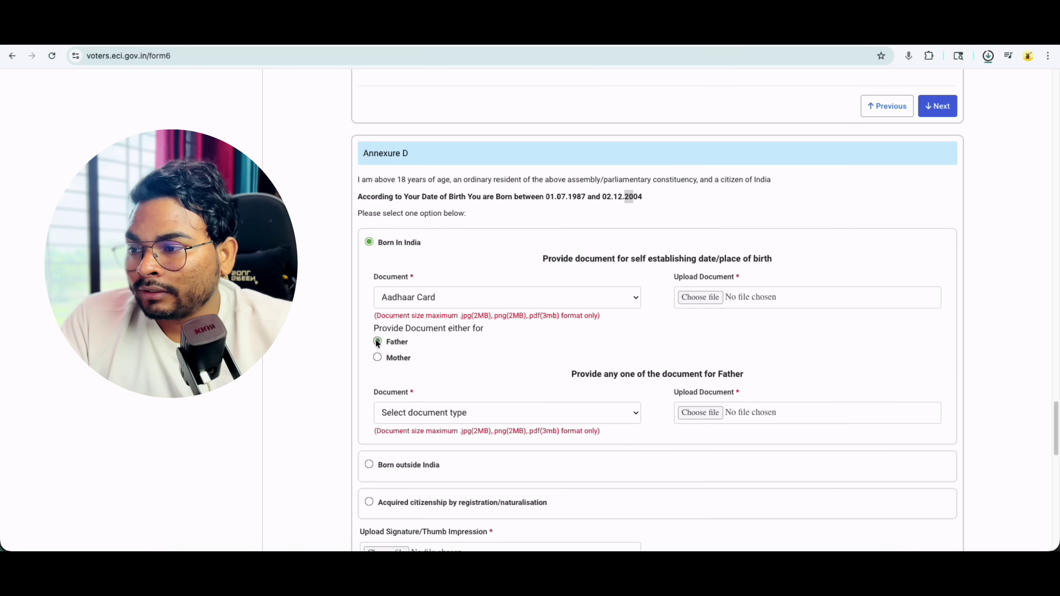
{"action": "left_click", "coordinate": [377, 357]}
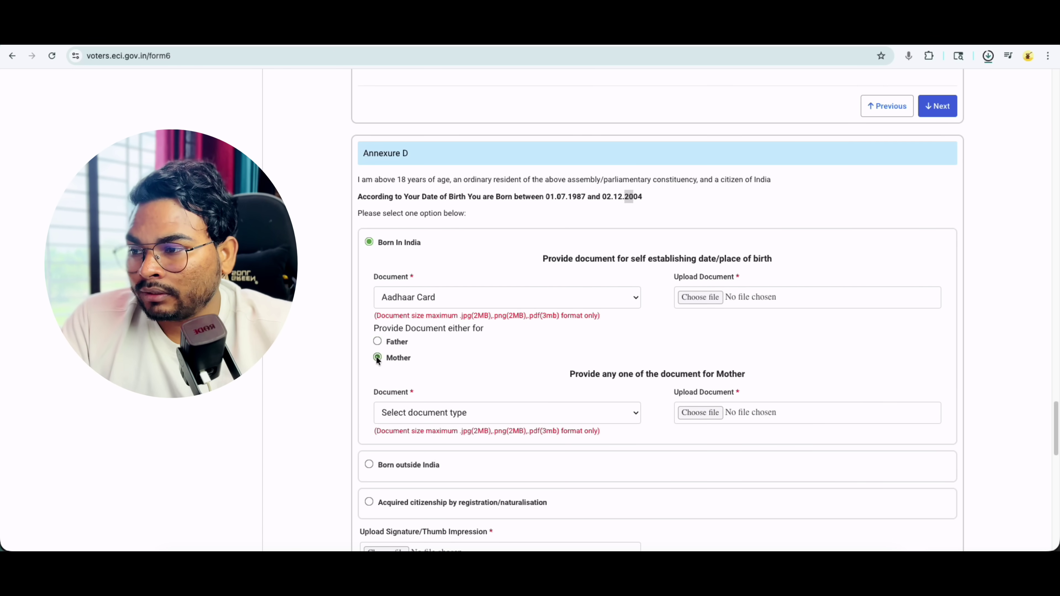
{"action": "left_click", "coordinate": [378, 341]}
{"action": "left_click", "coordinate": [462, 419]}
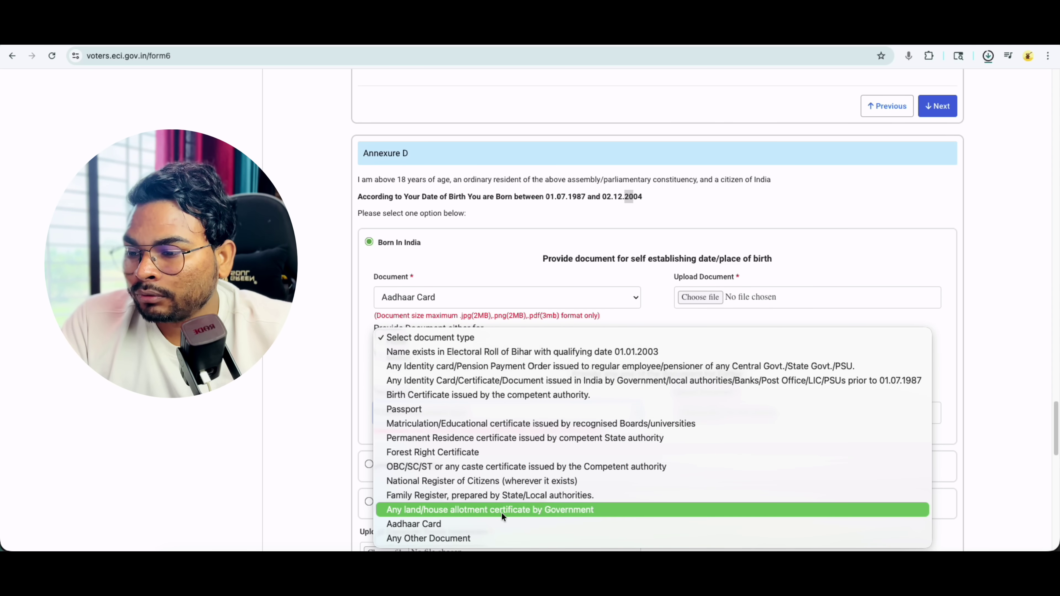
{"action": "left_click", "coordinate": [431, 527]}
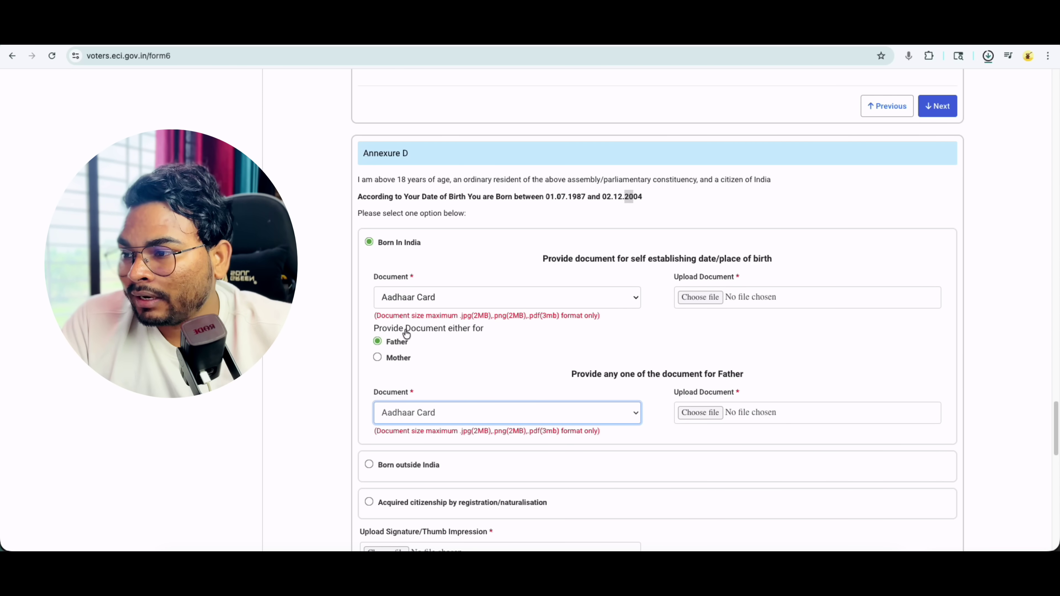
- Switch the parent document to Mother and highlight the birth date range ending 02.12.2004
{"action": "left_click", "coordinate": [378, 358]}
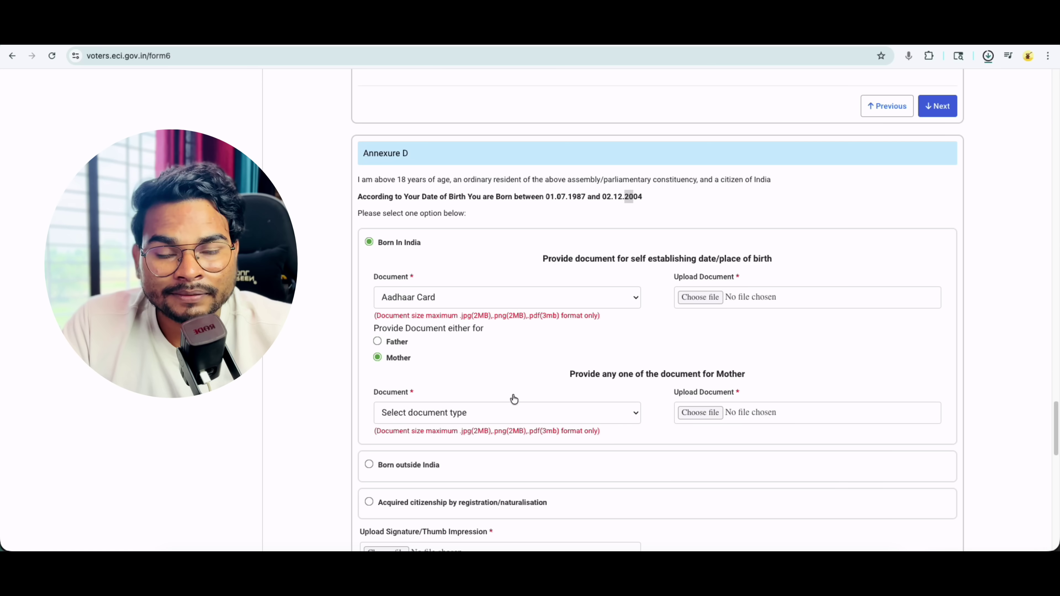
{"action": "scroll", "coordinate": [577, 301], "scroll_direction": "up", "scroll_amount": 1}
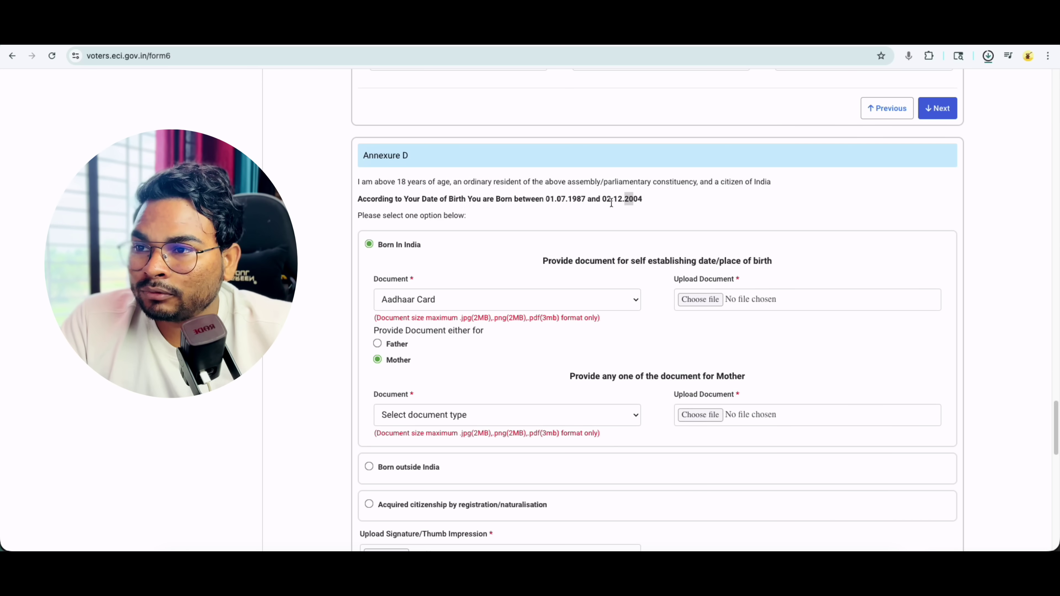
{"action": "left_click_drag", "start_coordinate": [603, 201], "coordinate": [645, 205]}
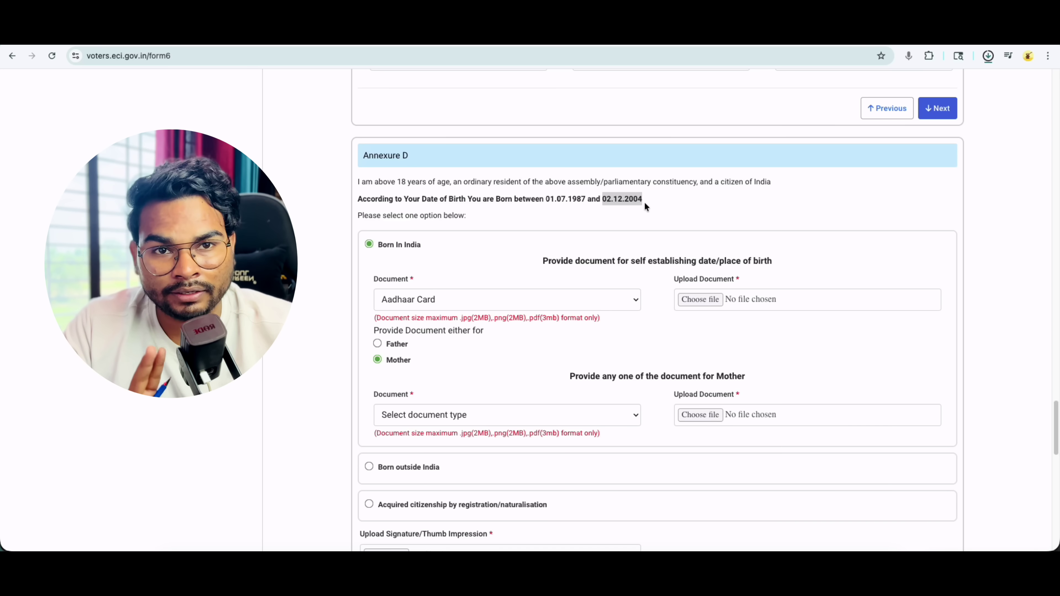
{"action": "left_click", "coordinate": [570, 201]}
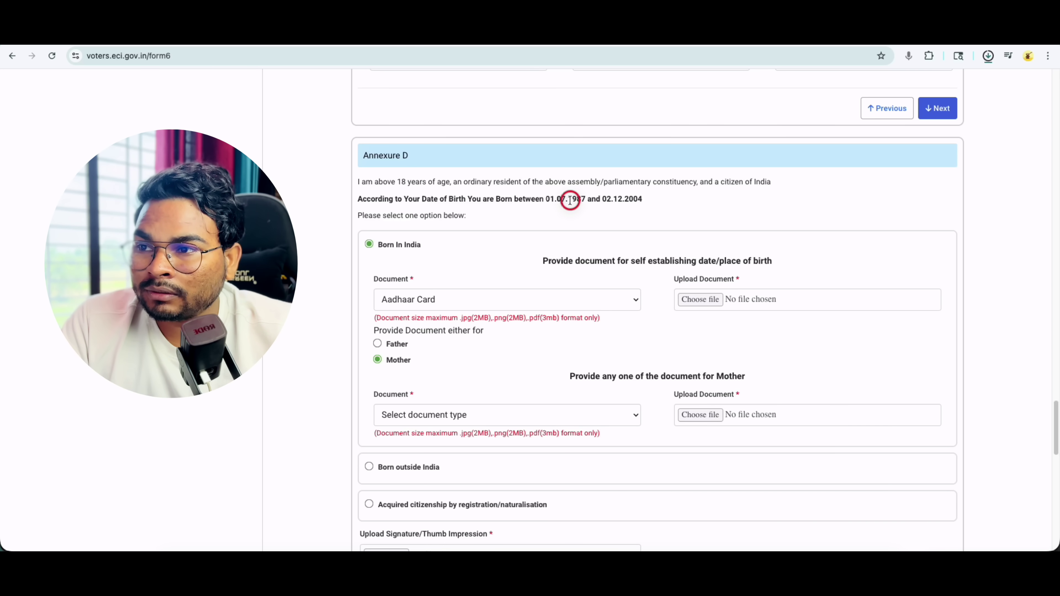
{"action": "left_click_drag", "start_coordinate": [570, 200], "coordinate": [584, 200]}
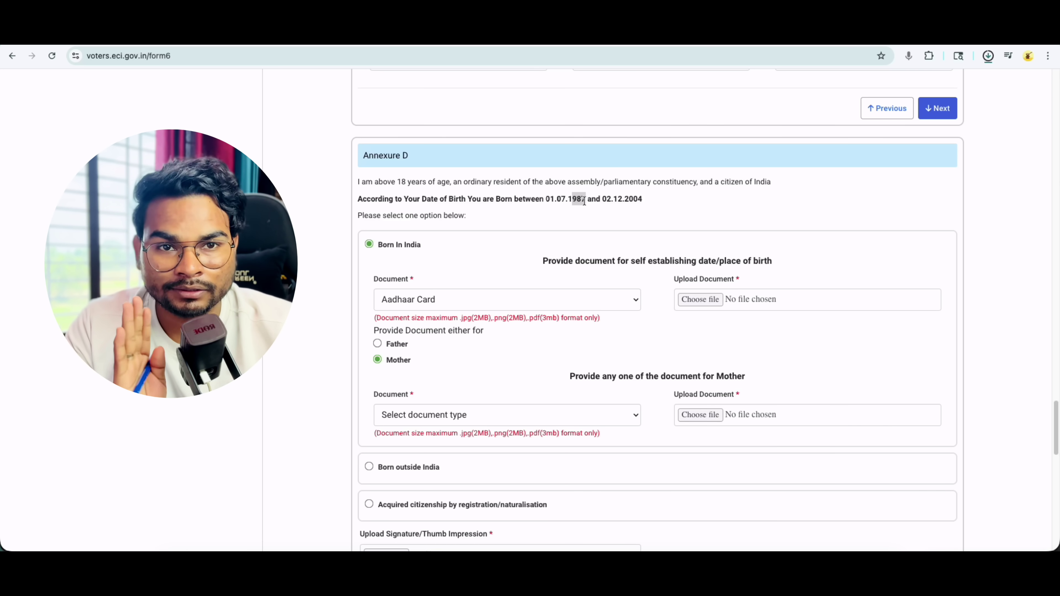
- Mark the applicant as born outside India, then point out the signature upload's pen and file-size rules
{"action": "scroll", "coordinate": [599, 314], "scroll_direction": "down", "scroll_amount": 5}
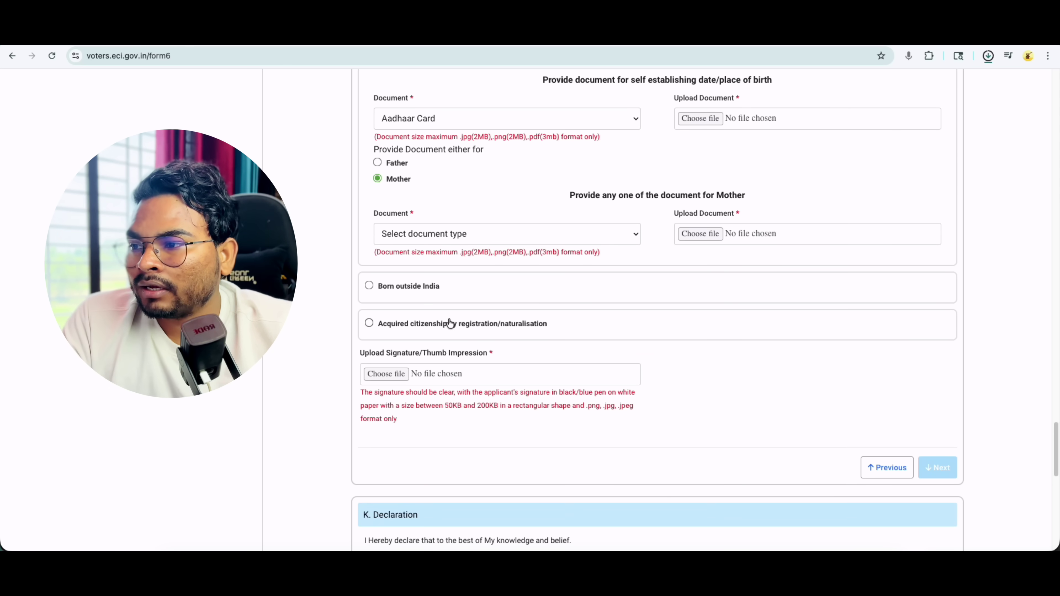
{"action": "left_click", "coordinate": [369, 285]}
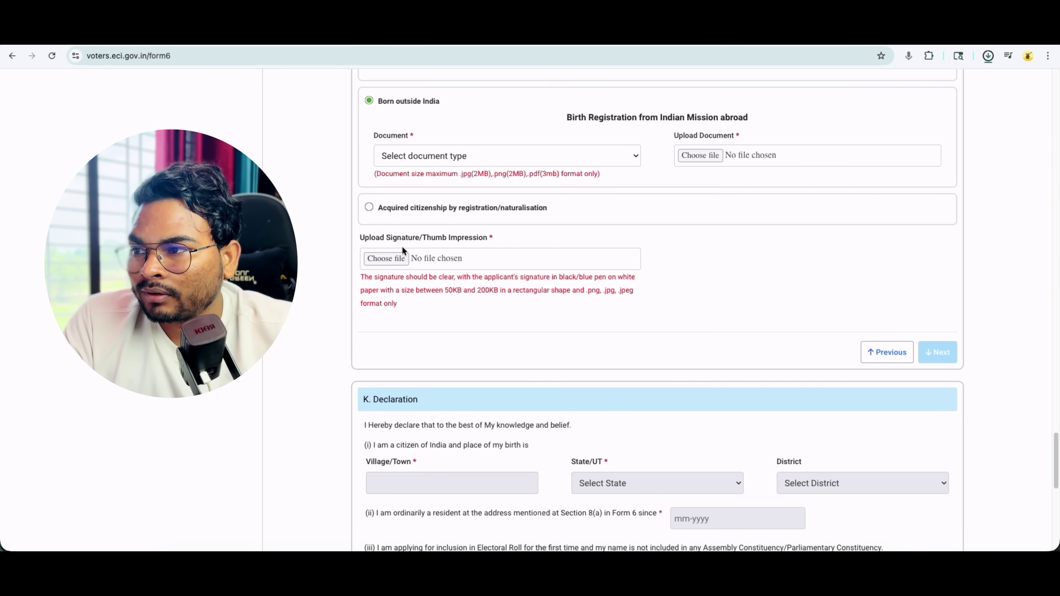
{"action": "left_click", "coordinate": [450, 260]}
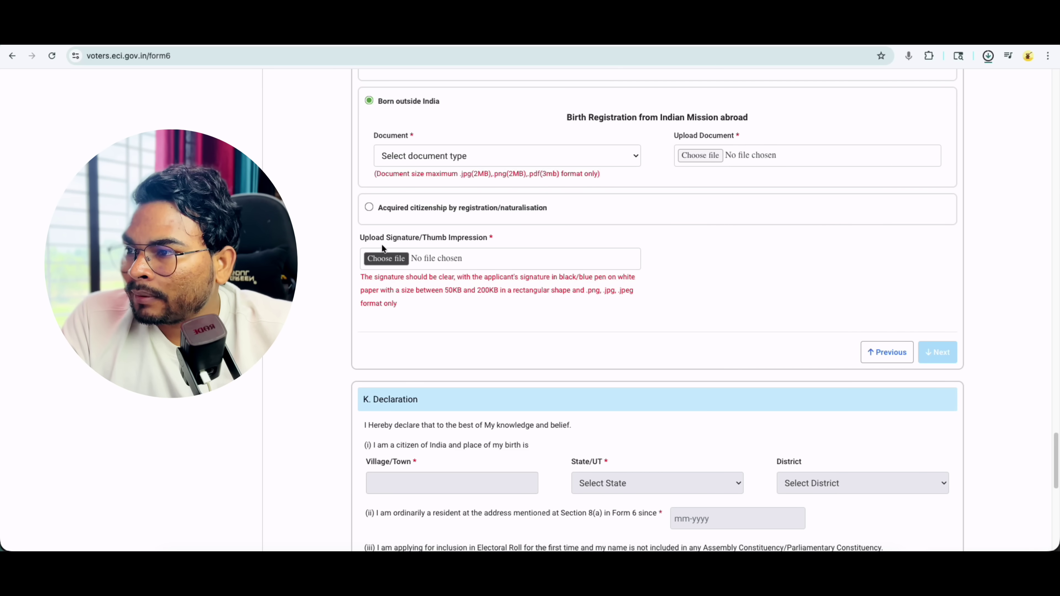
{"action": "left_click_drag", "start_coordinate": [360, 238], "coordinate": [484, 237]}
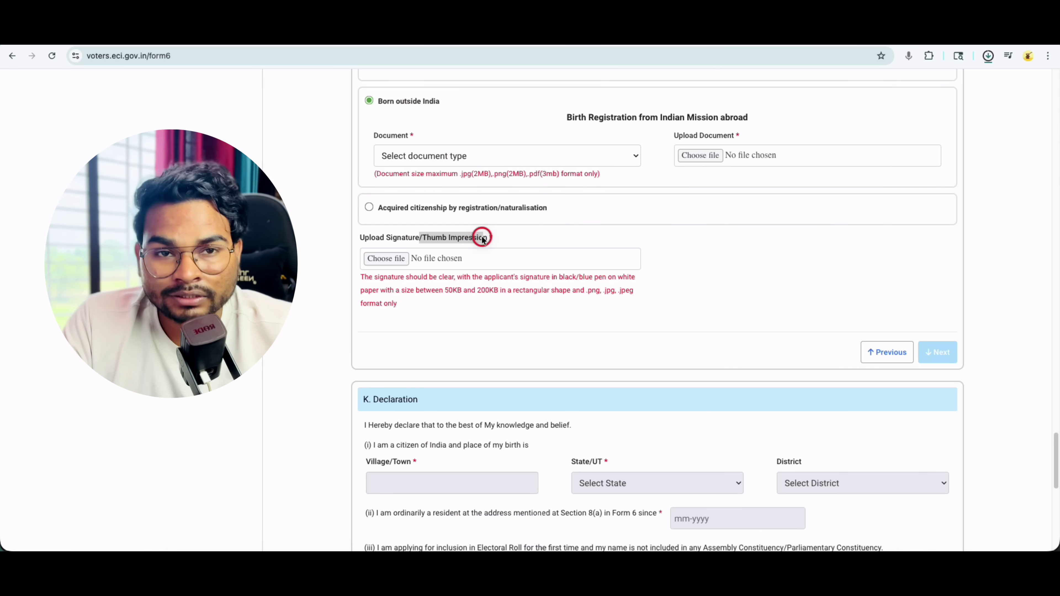
{"action": "left_click_drag", "start_coordinate": [560, 280], "coordinate": [565, 280]}
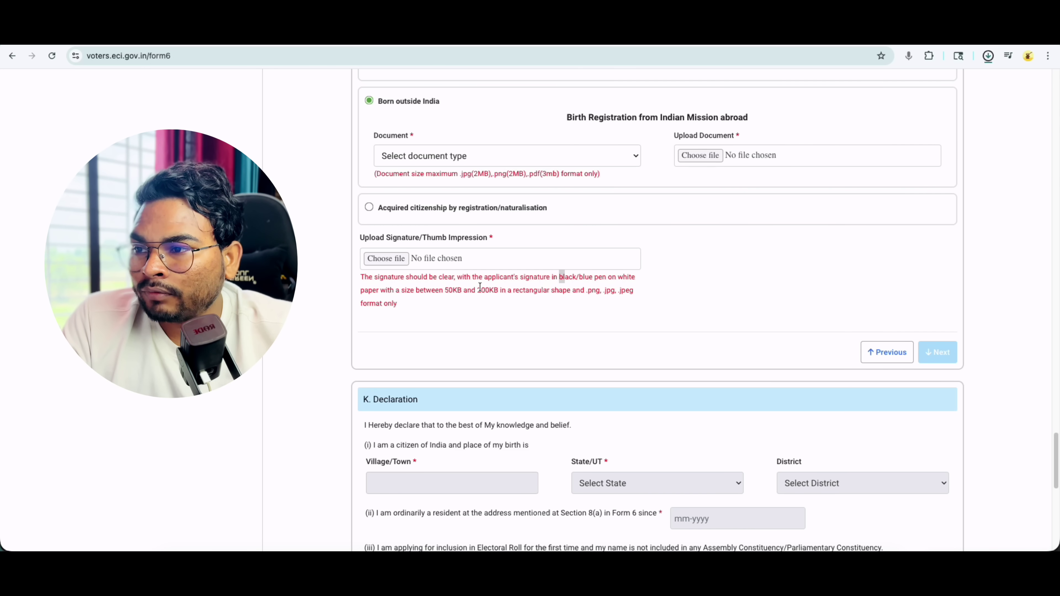
{"action": "left_click", "coordinate": [448, 294]}
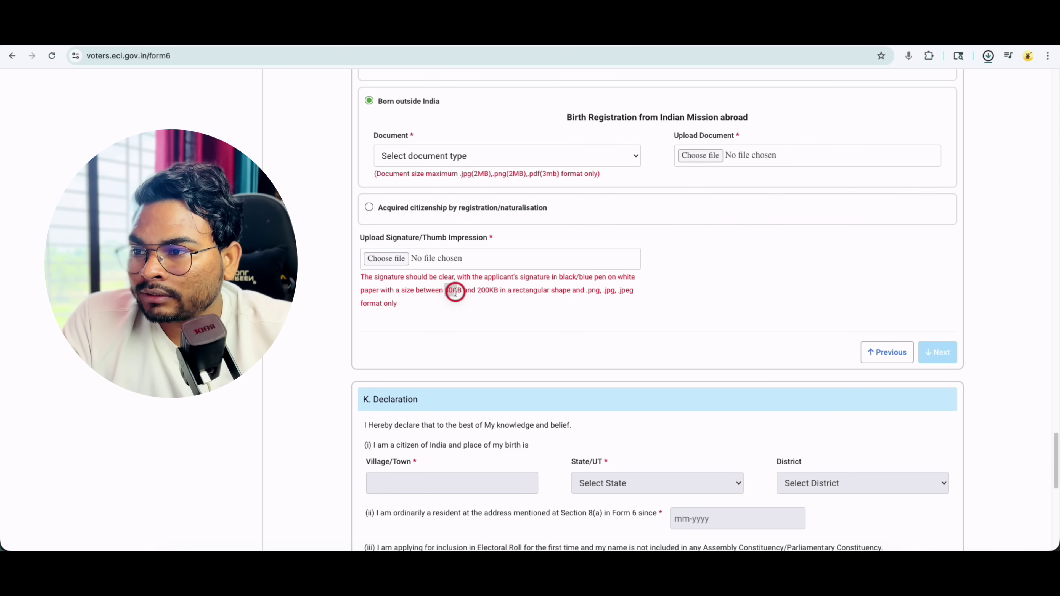
{"action": "left_click", "coordinate": [486, 293]}
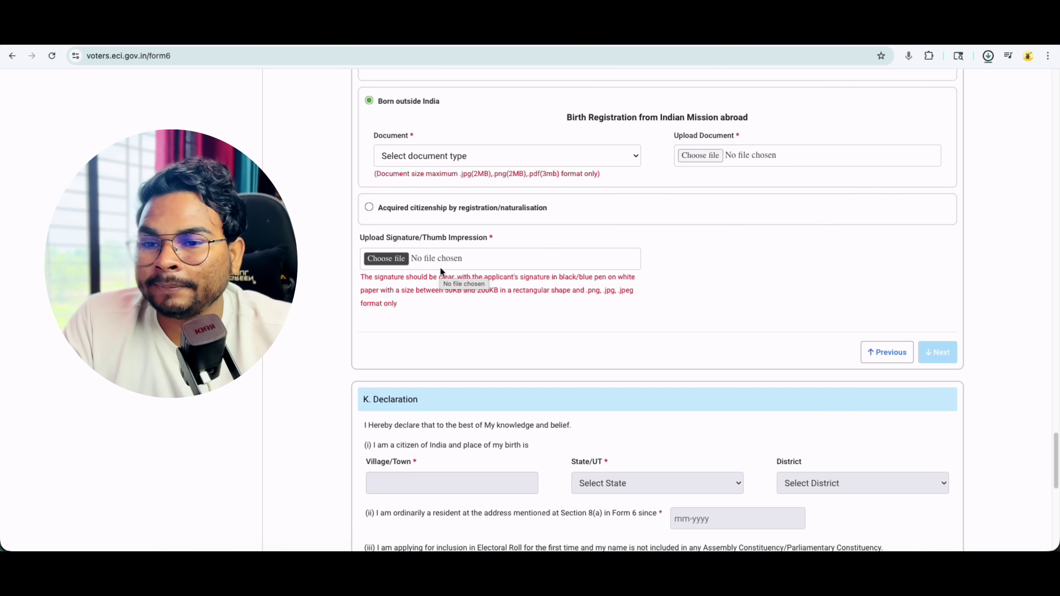
- Read through K. Declaration, highlighting Village/Town and 'ordinarily a resident', down to L. Captcha
{"action": "scroll", "coordinate": [788, 376], "scroll_direction": "down", "scroll_amount": 4}
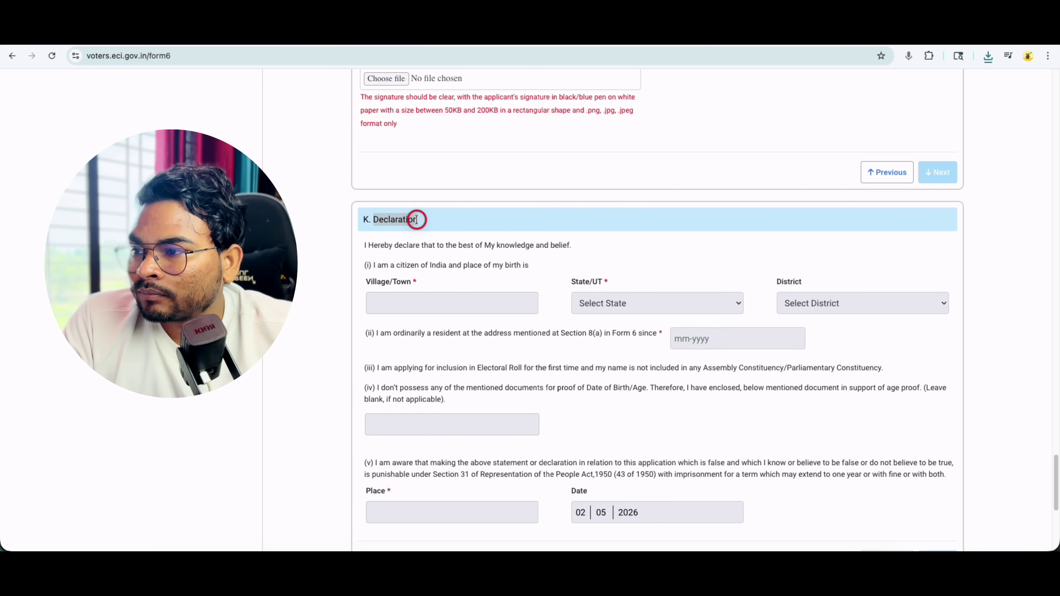
{"action": "left_click_drag", "start_coordinate": [370, 282], "coordinate": [418, 290]}
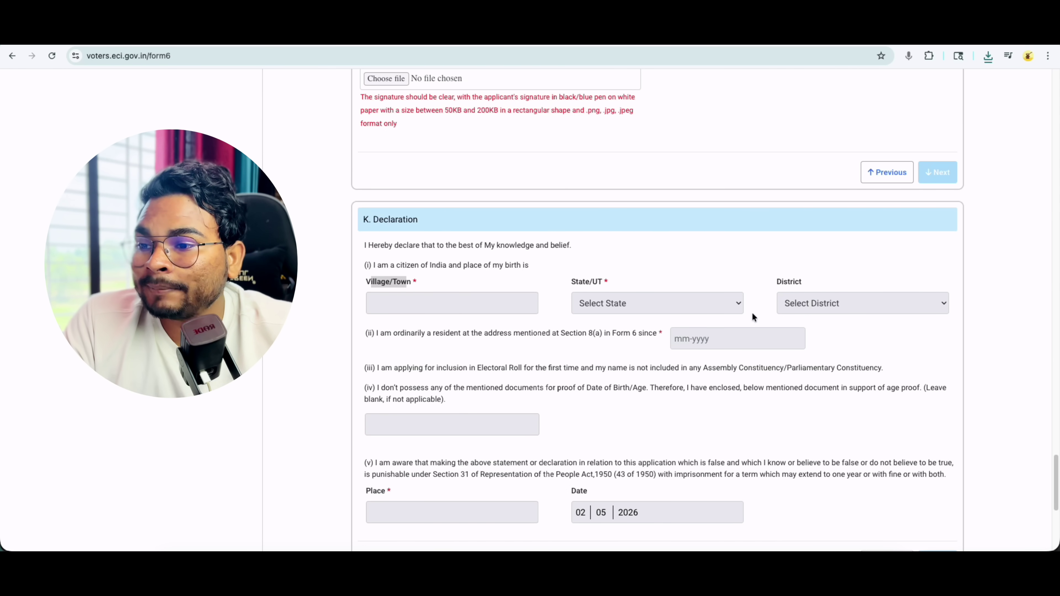
{"action": "left_click_drag", "start_coordinate": [396, 334], "coordinate": [463, 332]}
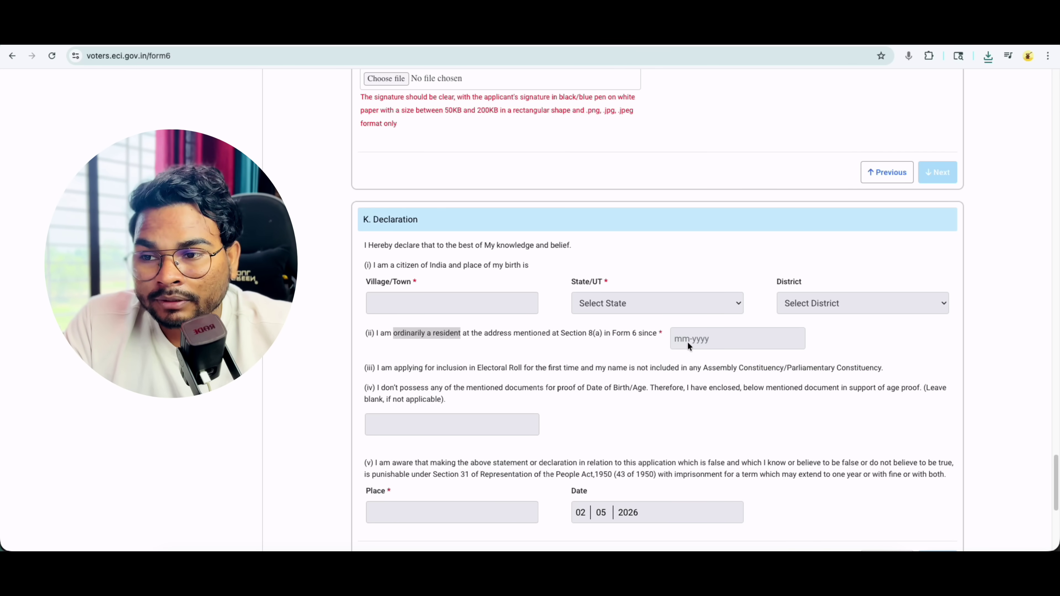
{"action": "scroll", "coordinate": [679, 402], "scroll_direction": "down", "scroll_amount": 2}
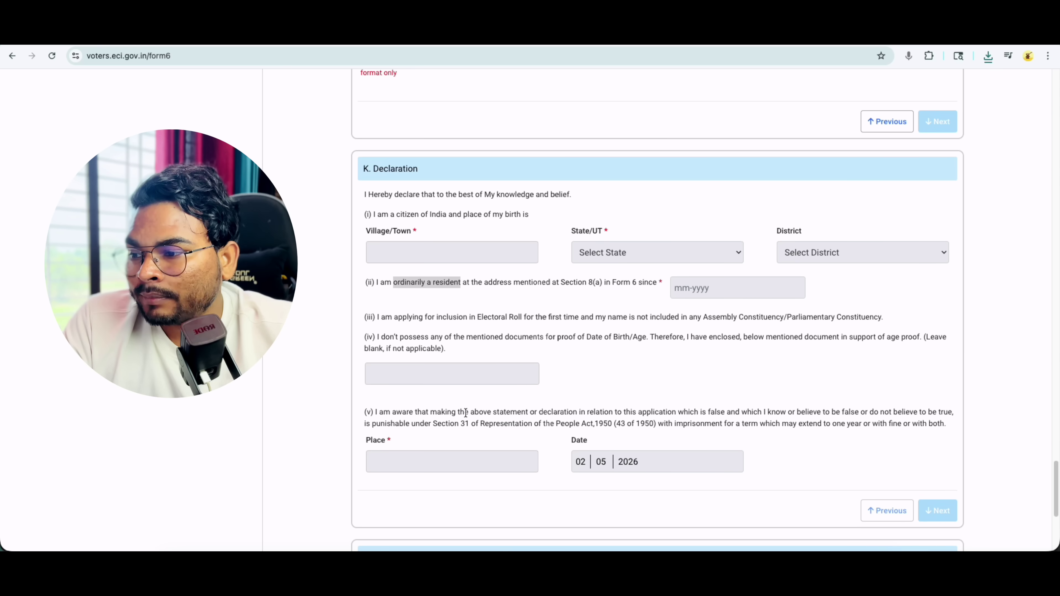
{"action": "scroll", "coordinate": [466, 413], "scroll_direction": "down", "scroll_amount": 2}
{"action": "scroll", "coordinate": [937, 416], "scroll_direction": "down", "scroll_amount": 5}
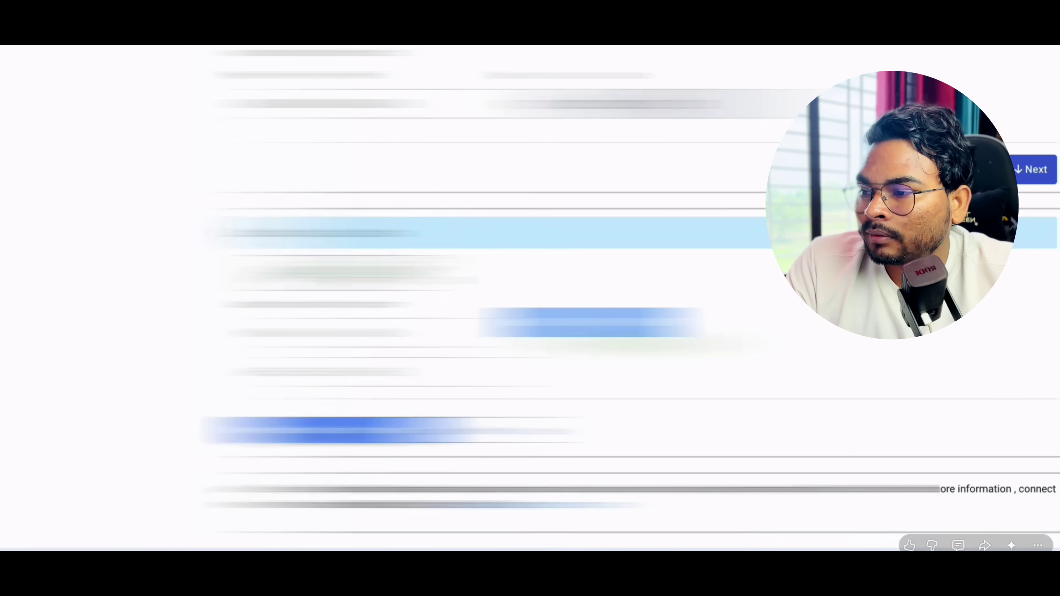
- Preview the completed Form 6, scroll to its declaration, then choose eSign & Submit
{"action": "left_click", "coordinate": [338, 431]}
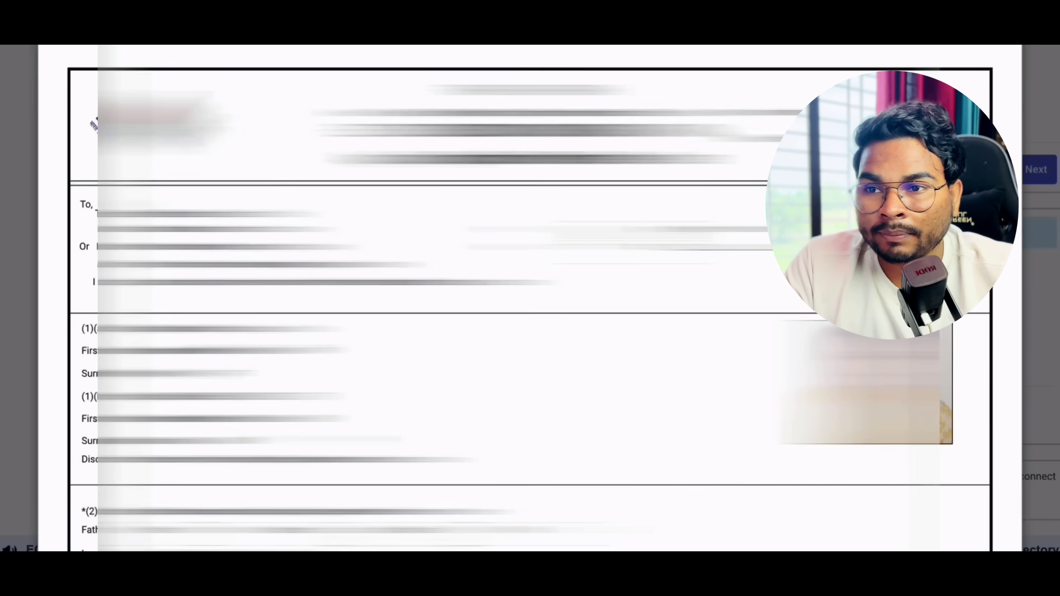
{"action": "scroll", "coordinate": [529, 292], "scroll_direction": "down", "scroll_amount": 15}
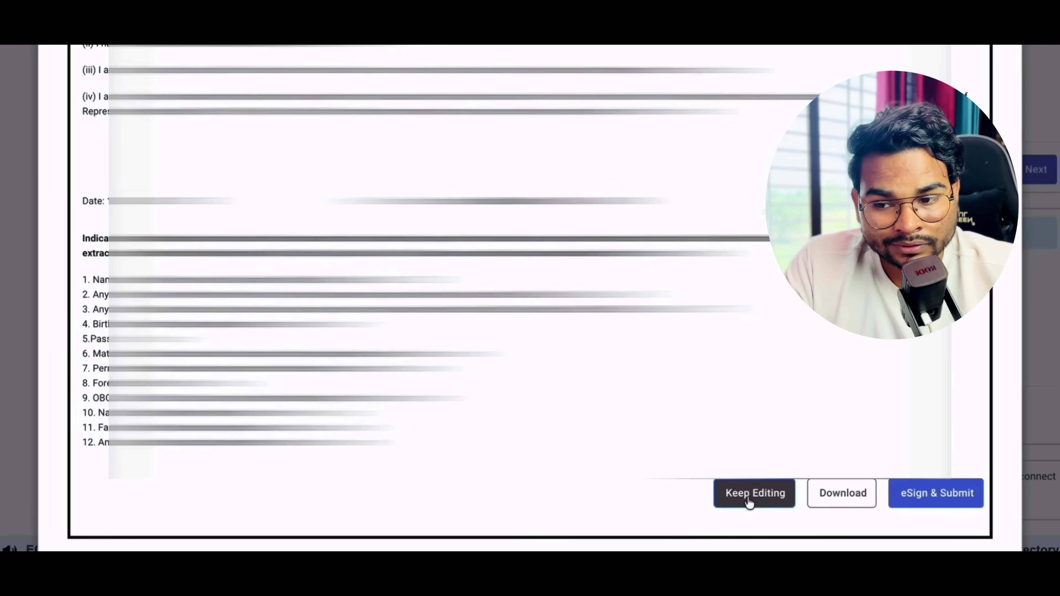
{"action": "left_click", "coordinate": [938, 497]}
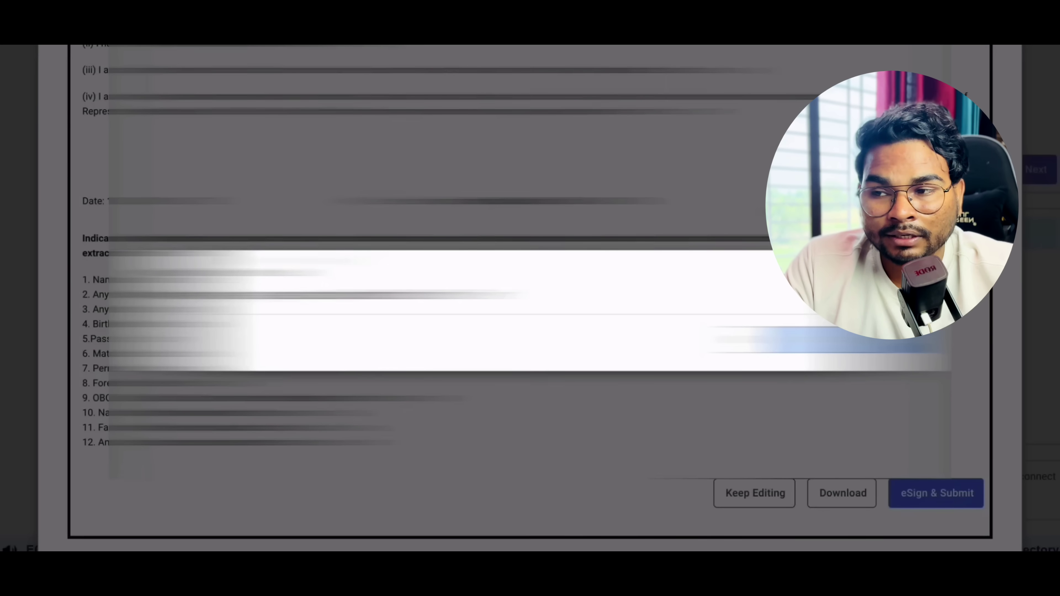
{"action": "scroll", "coordinate": [500, 293], "scroll_direction": "up", "scroll_amount": 1}
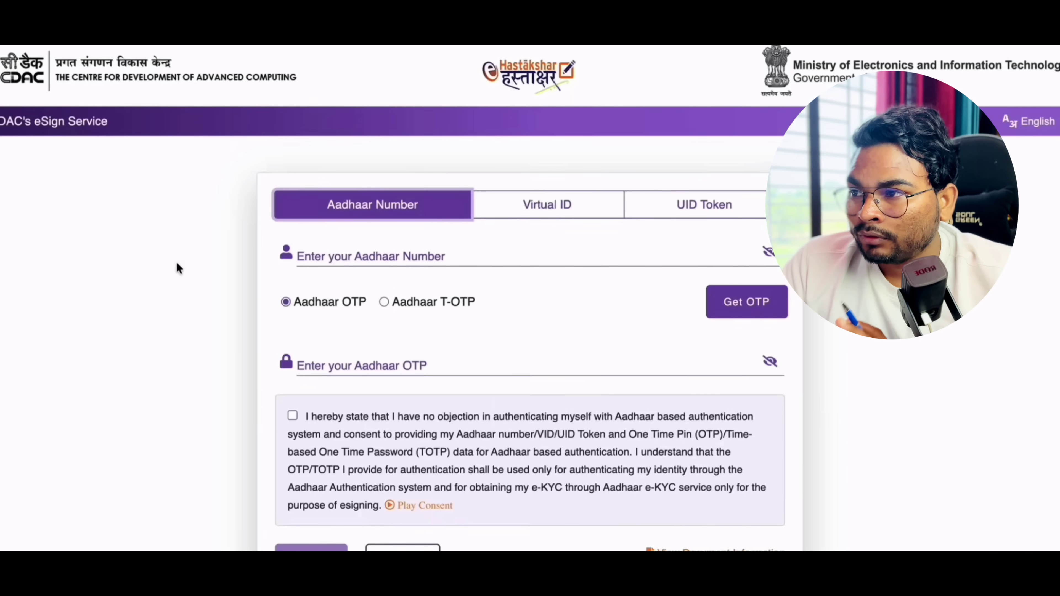
- Enter the Aadhaar number, request the OTP and consent to Aadhaar-based authentication
{"action": "scroll", "coordinate": [203, 322], "scroll_direction": "down", "scroll_amount": 1}
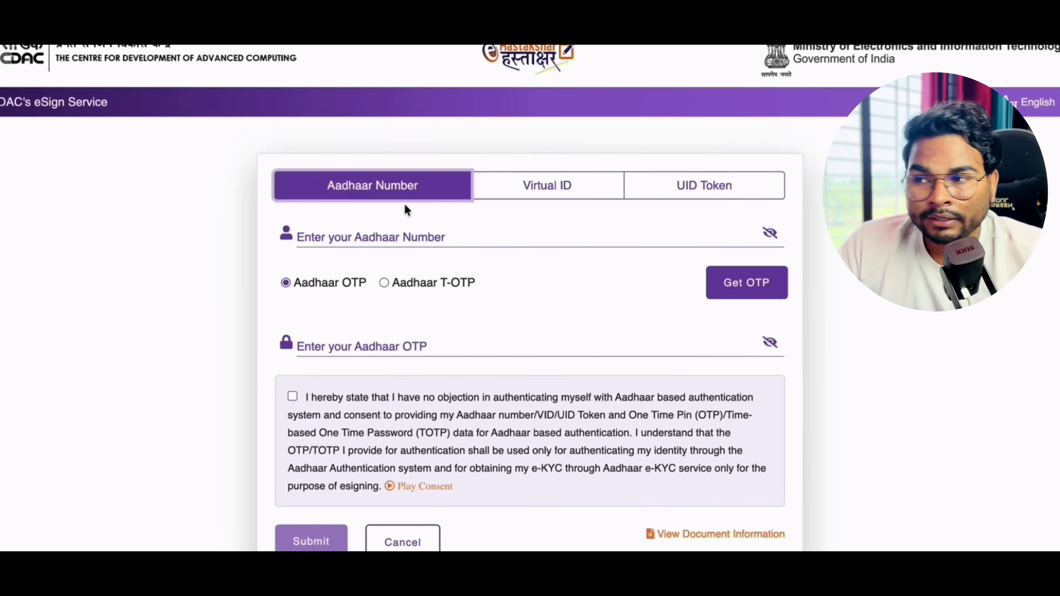
{"action": "left_click", "coordinate": [363, 235]}
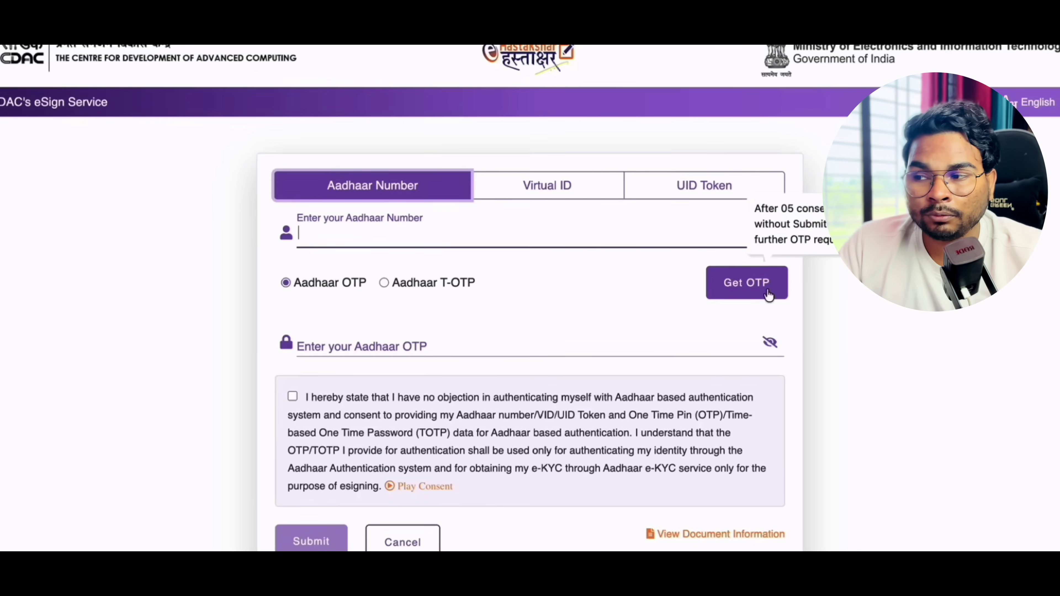
{"action": "scroll", "coordinate": [417, 300], "scroll_direction": "down", "scroll_amount": 3}
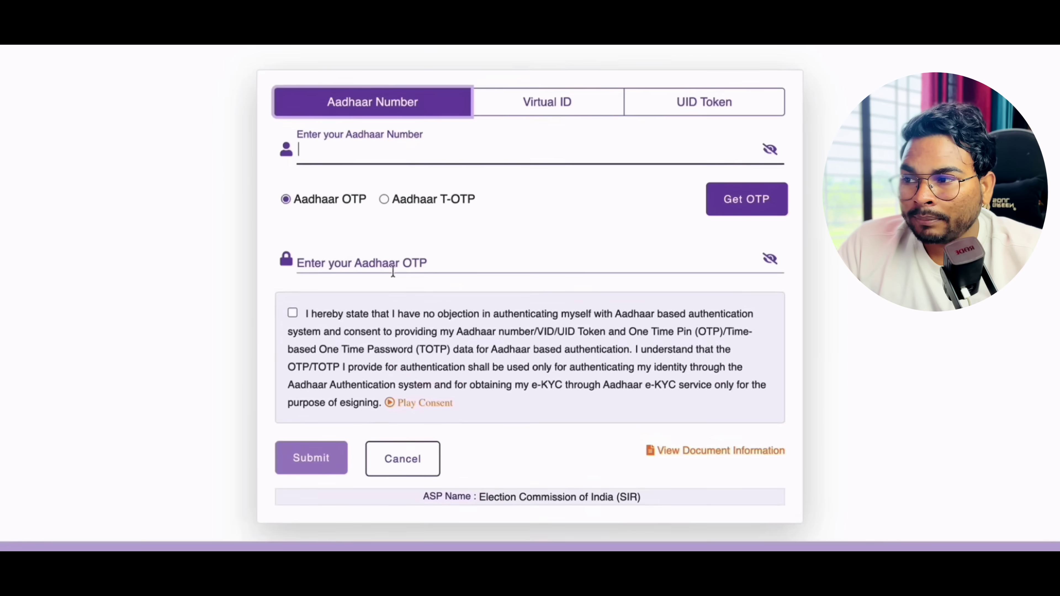
{"action": "left_click", "coordinate": [386, 271]}
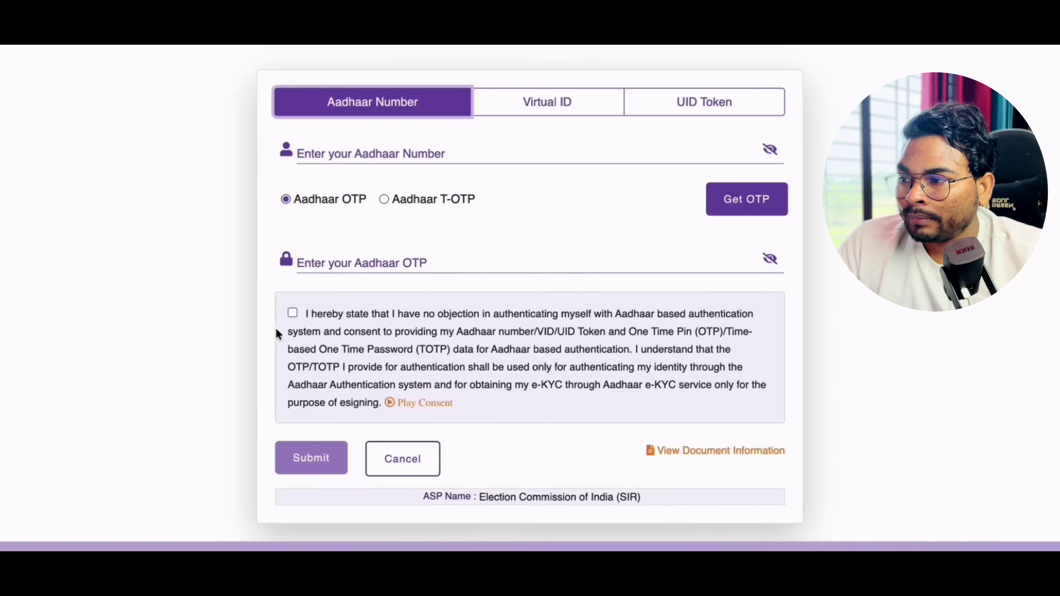
{"action": "left_click", "coordinate": [293, 312]}
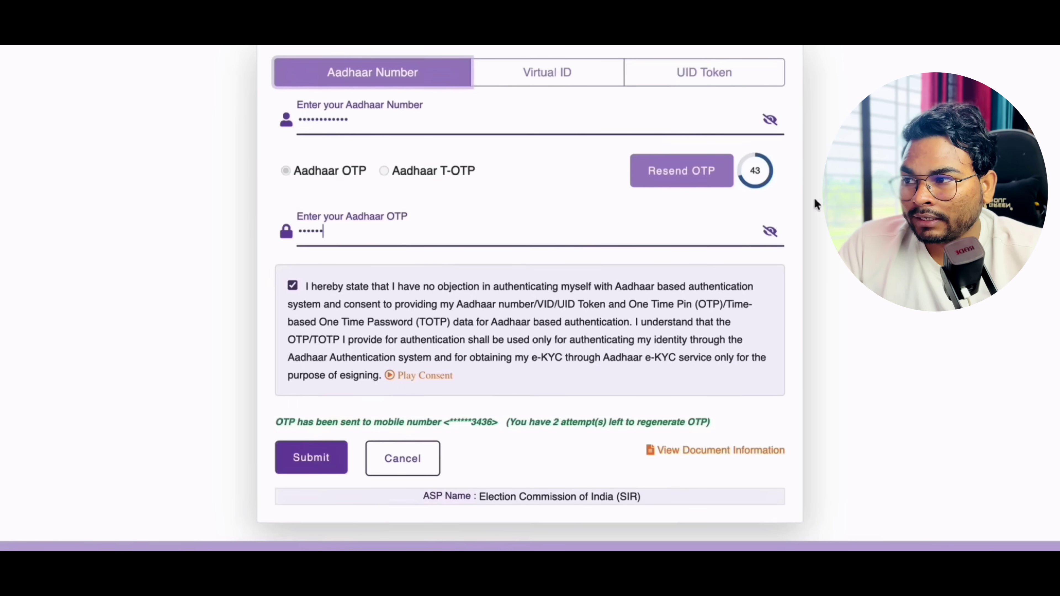
- Note the OTP-sent message and masked mobile number, then submit the OTP to finish eSigning
{"action": "left_click_drag", "start_coordinate": [318, 217], "coordinate": [375, 218]}
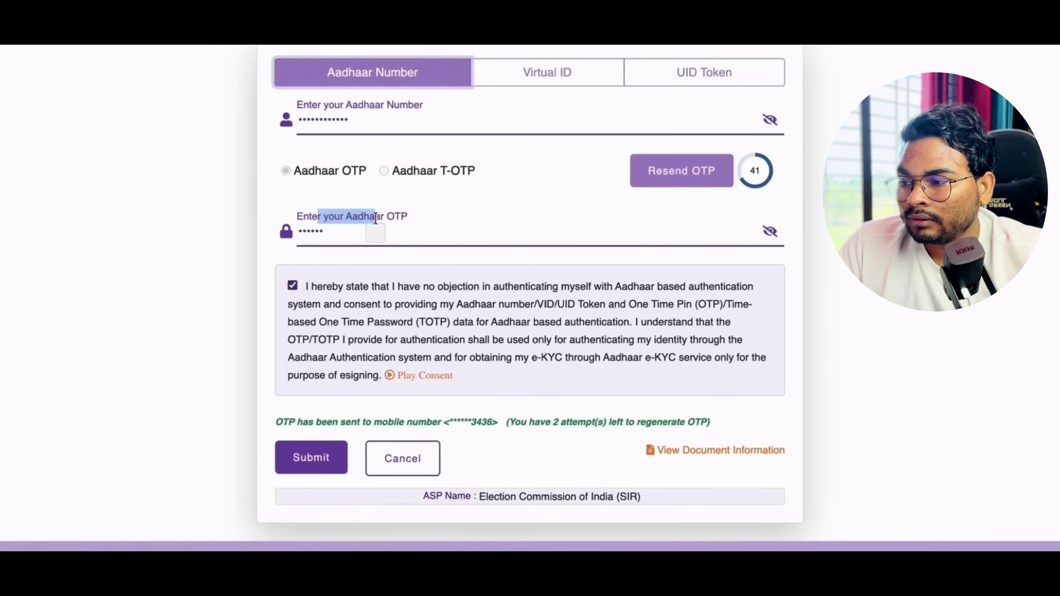
{"action": "left_click_drag", "start_coordinate": [306, 419], "coordinate": [407, 423]}
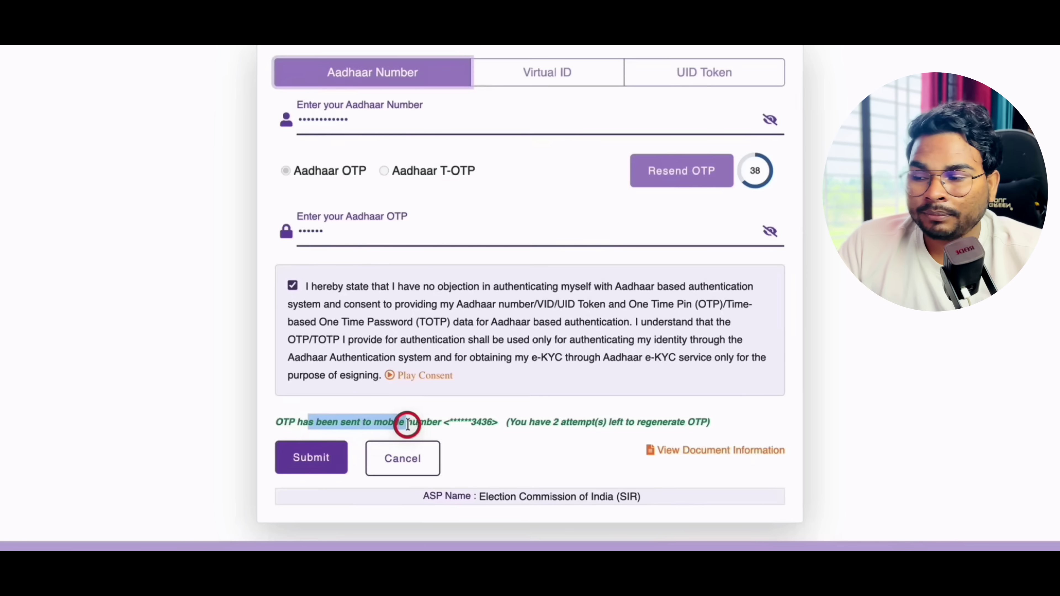
{"action": "left_click", "coordinate": [407, 424]}
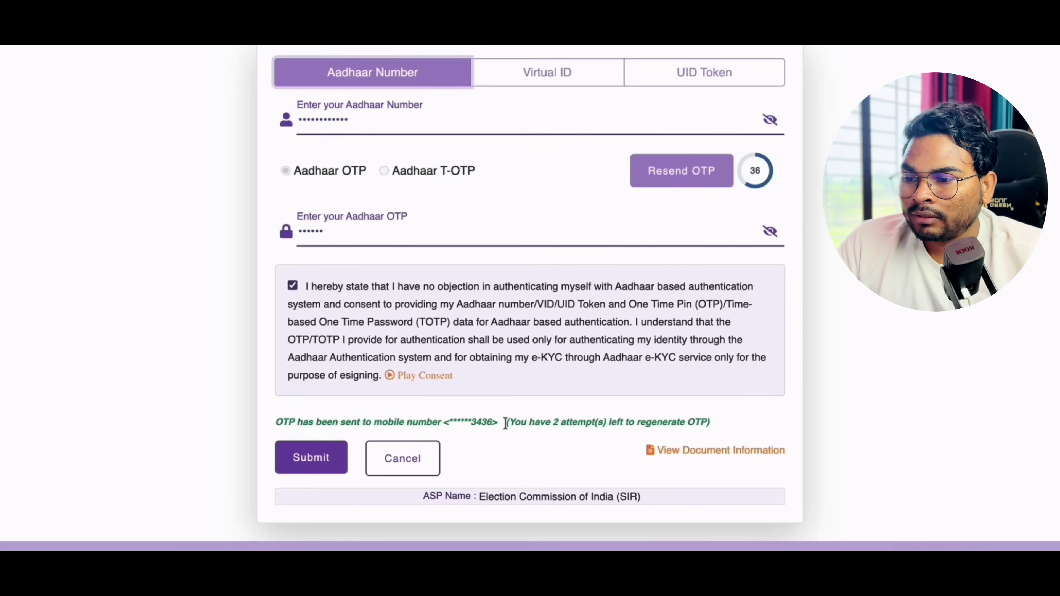
{"action": "double_click", "coordinate": [474, 422]}
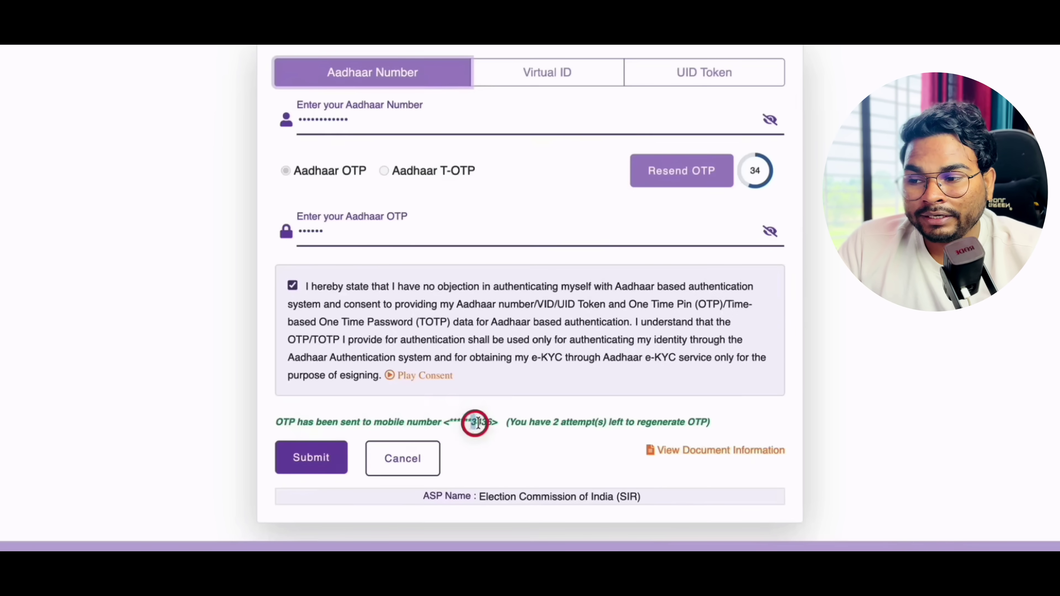
{"action": "left_click", "coordinate": [314, 457]}
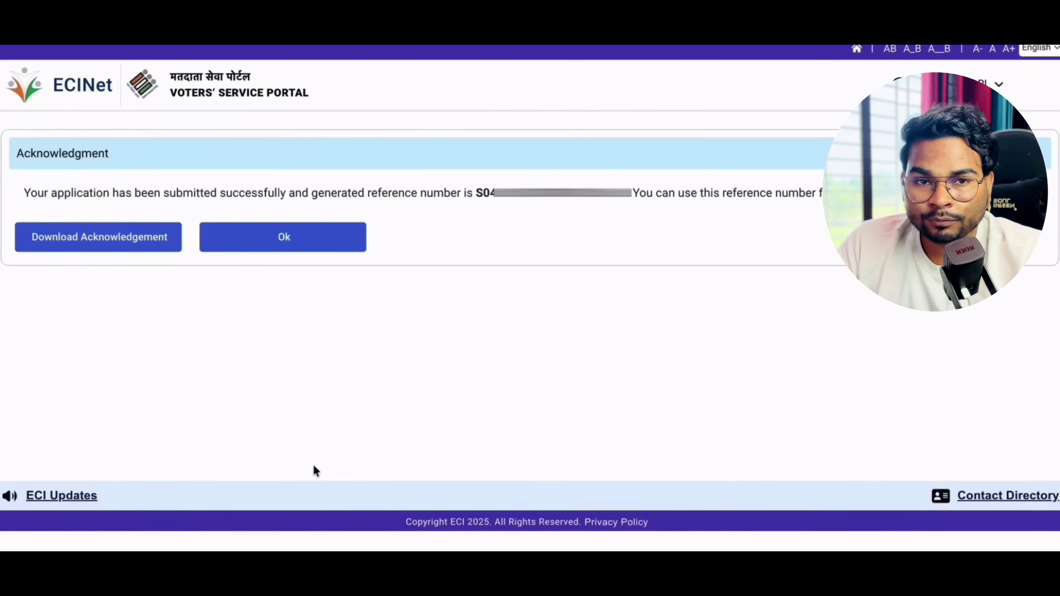
- Highlight the generated reference number on the Acknowledgment page, then dismiss it with Ok
{"action": "left_click", "coordinate": [411, 191]}
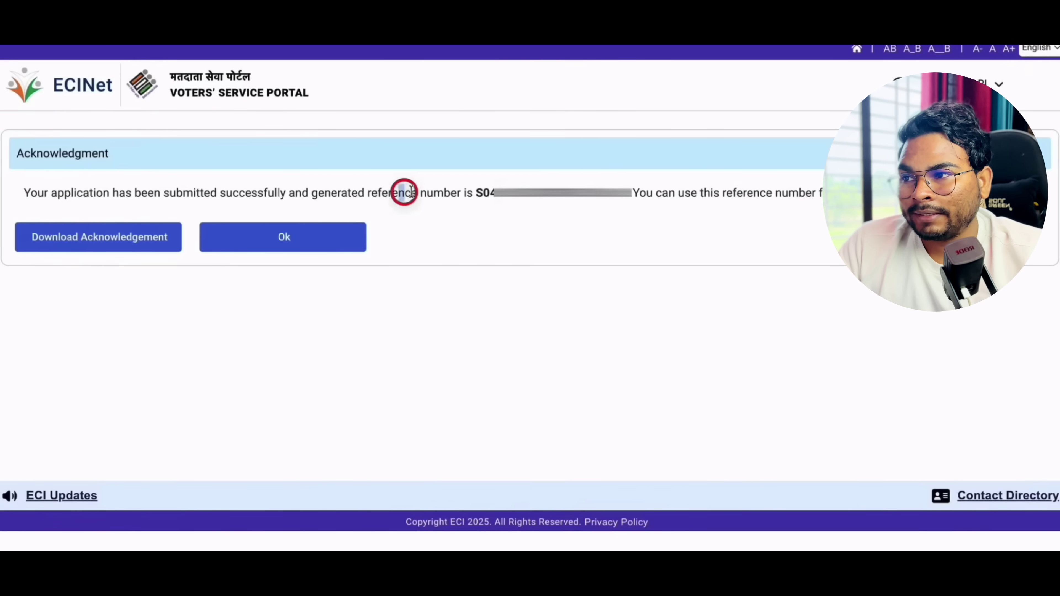
{"action": "left_click_drag", "start_coordinate": [411, 192], "coordinate": [485, 193]}
{"action": "left_click", "coordinate": [476, 193]}
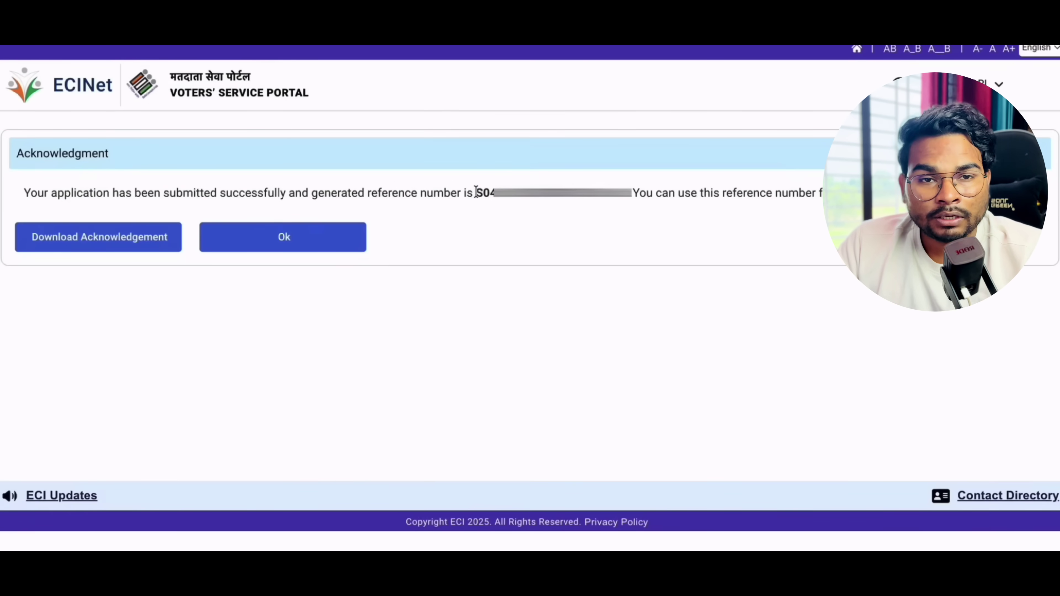
{"action": "left_click_drag", "start_coordinate": [475, 193], "coordinate": [638, 193]}
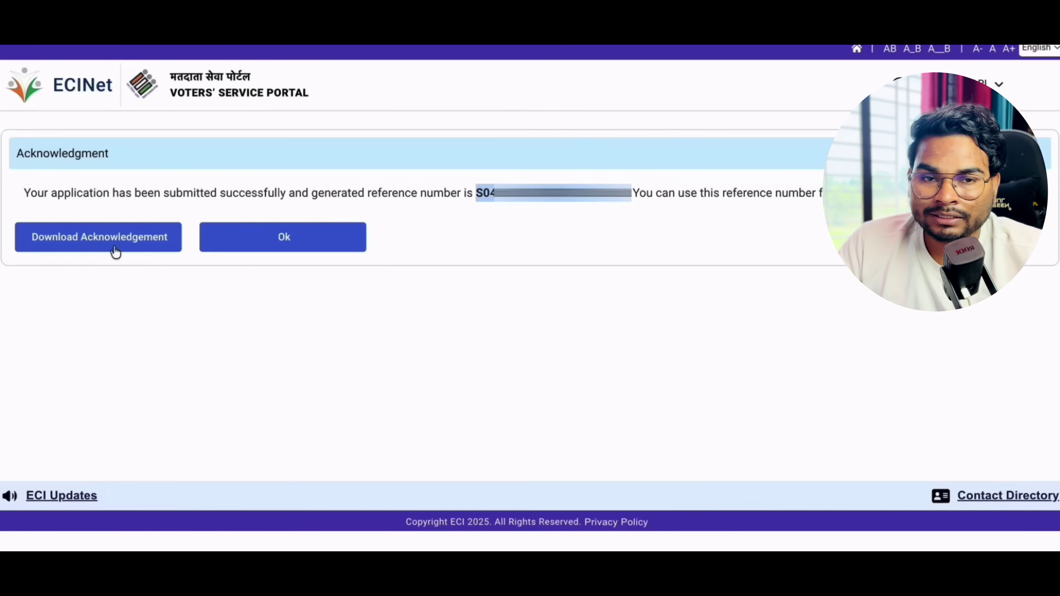
{"action": "left_click", "coordinate": [319, 248]}
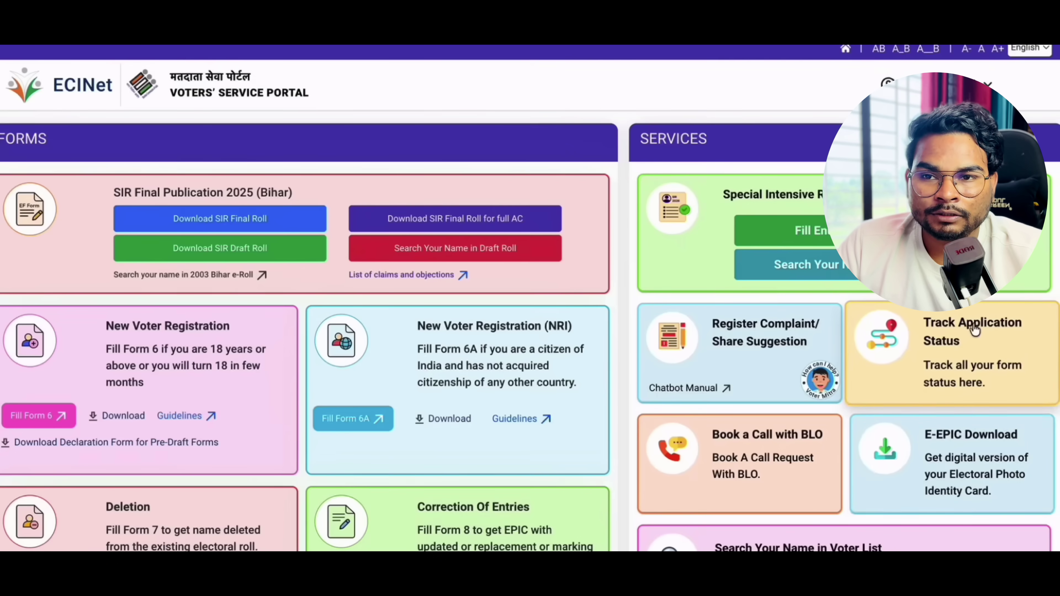
{"action": "left_click", "coordinate": [968, 322]}
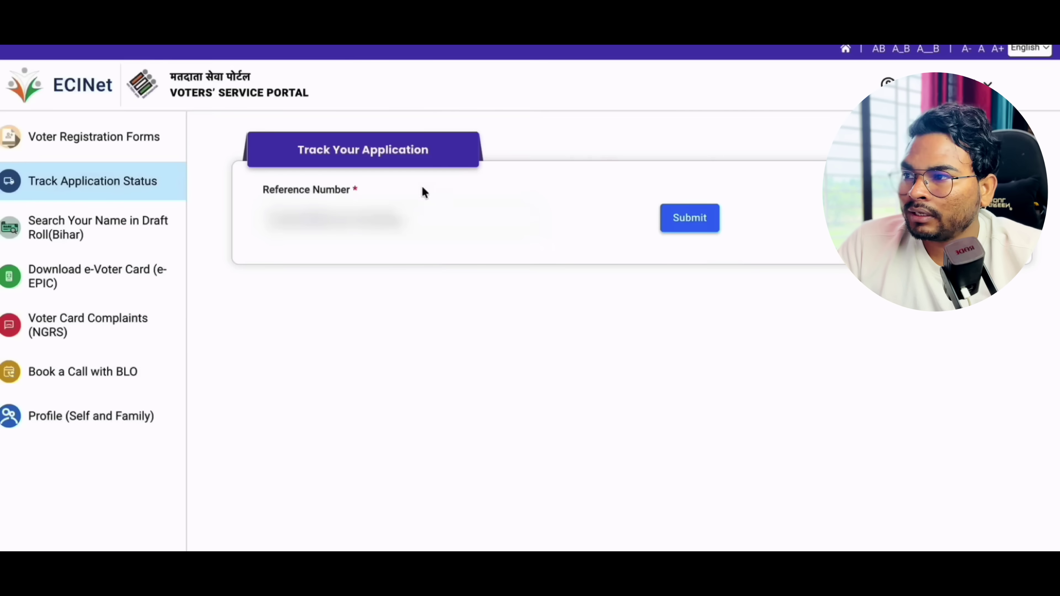
{"action": "left_click_drag", "start_coordinate": [287, 191], "coordinate": [353, 190]}
{"action": "left_click", "coordinate": [316, 197]}
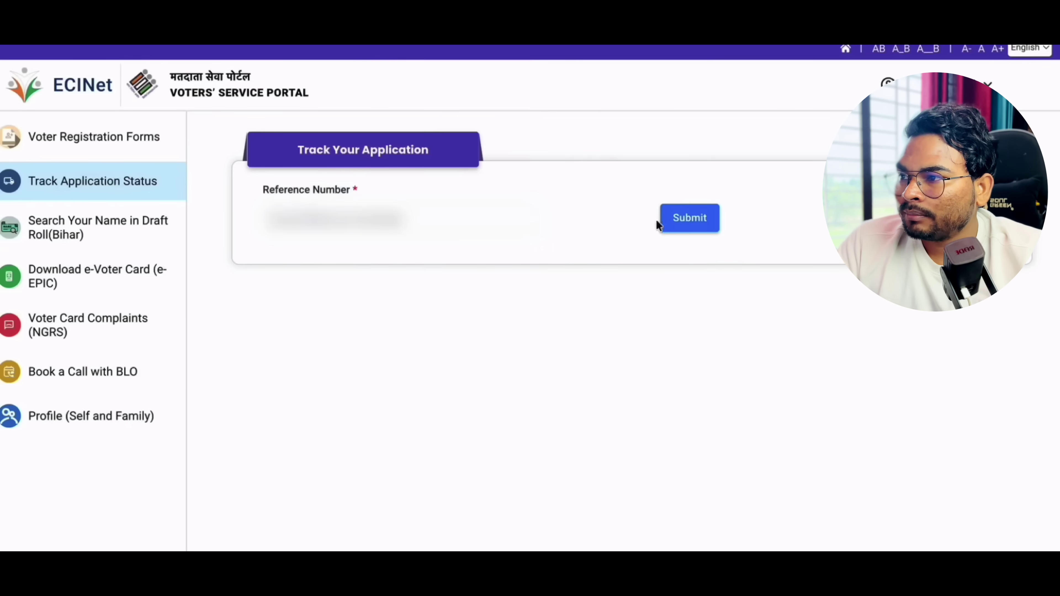
{"action": "left_click", "coordinate": [679, 224]}
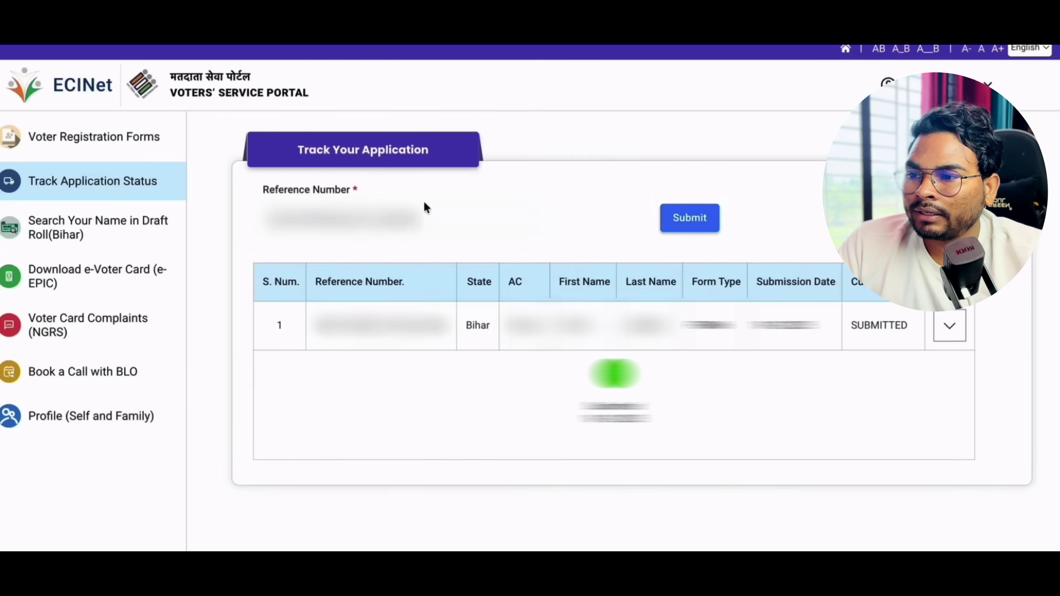
{"action": "left_click", "coordinate": [687, 218]}
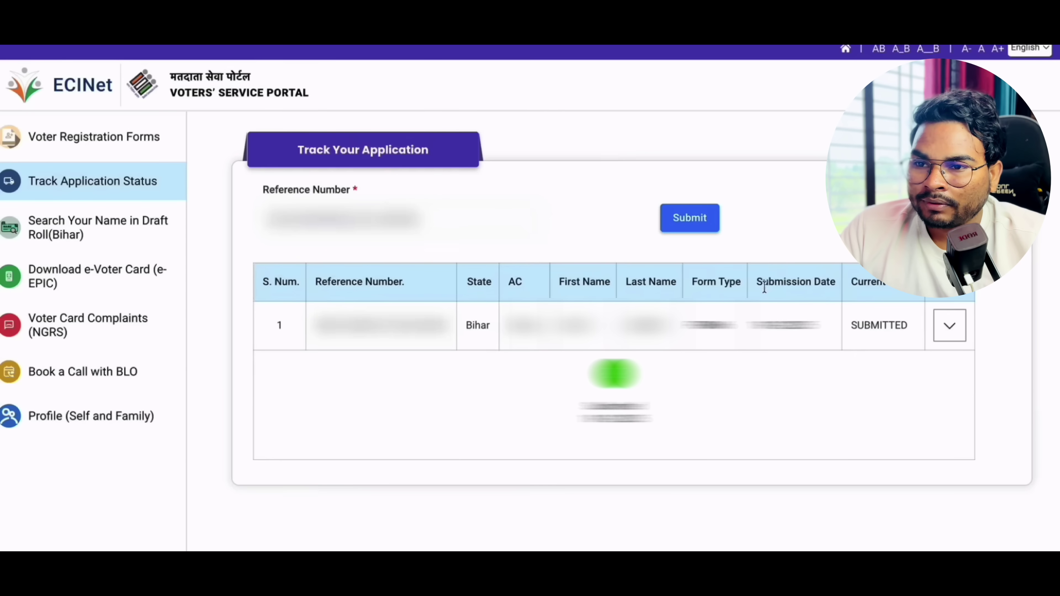
{"action": "left_click_drag", "start_coordinate": [747, 327], "coordinate": [905, 325]}
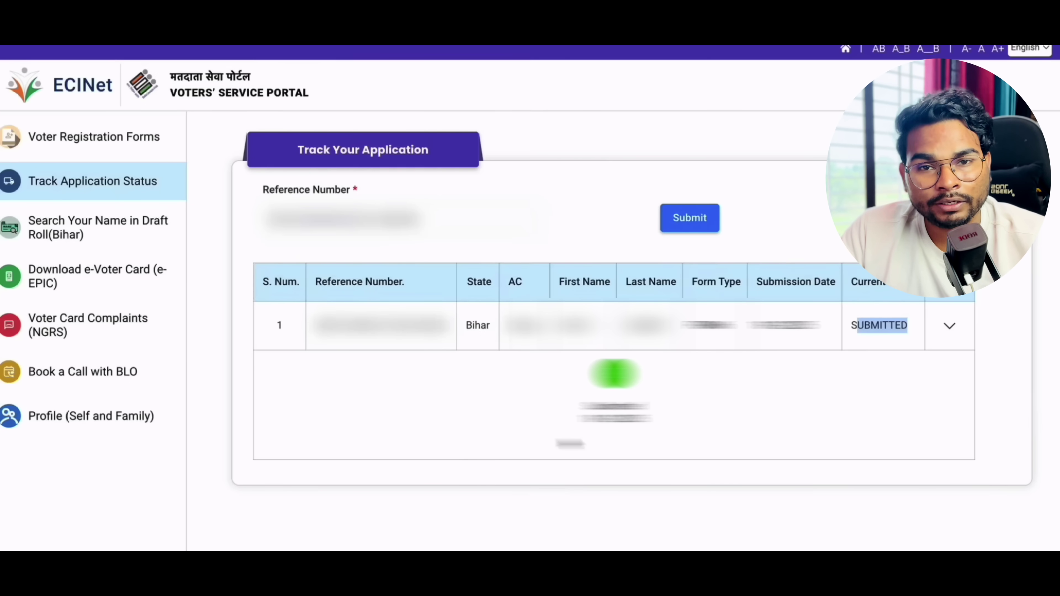
{"action": "left_click", "coordinate": [679, 485]}
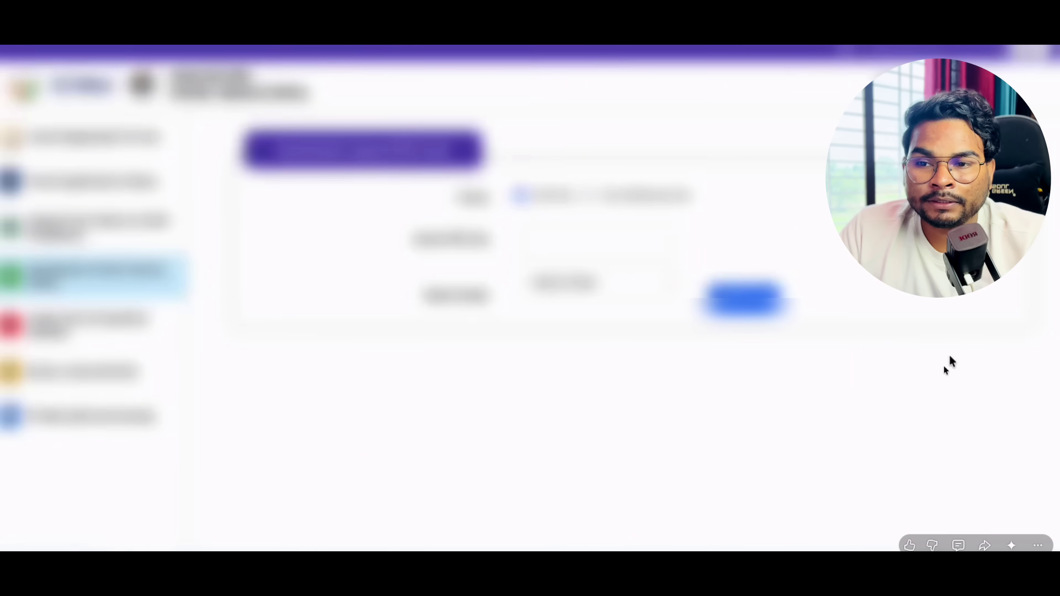
- Choose Form Reference No. as the e-EPIC lookup method and open the state list
{"action": "left_click", "coordinate": [586, 195]}
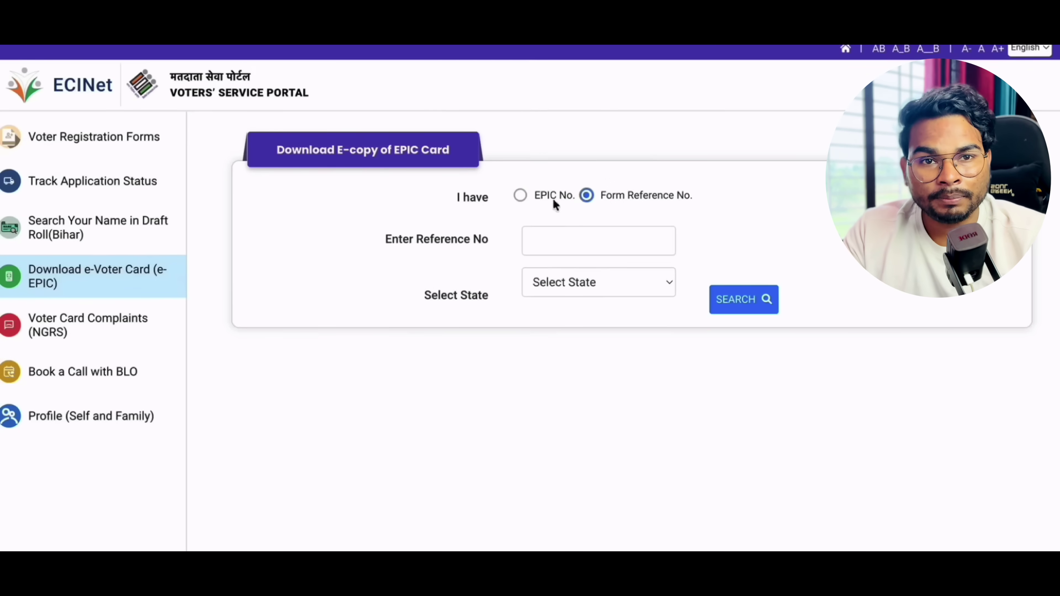
{"action": "left_click", "coordinate": [520, 195]}
{"action": "left_click", "coordinate": [587, 195]}
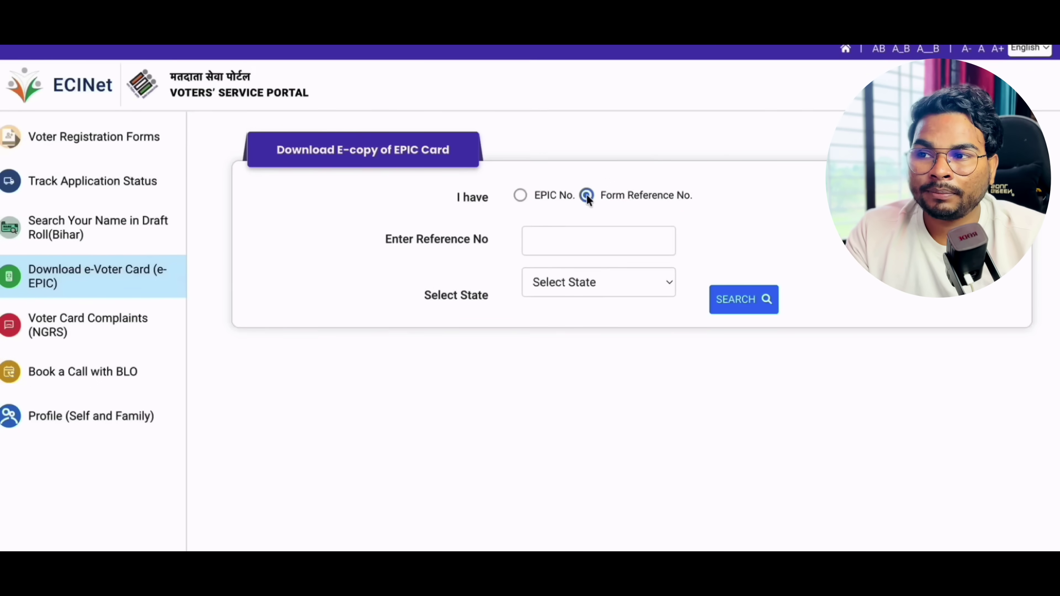
{"action": "left_click", "coordinate": [563, 234]}
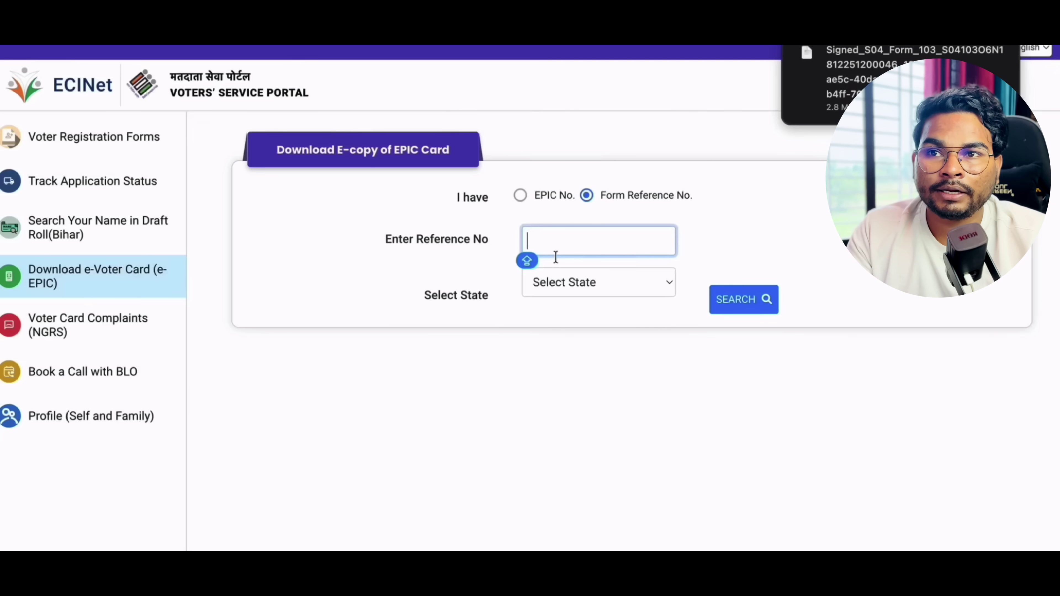
{"action": "left_click", "coordinate": [604, 386]}
{"action": "left_click", "coordinate": [568, 277]}
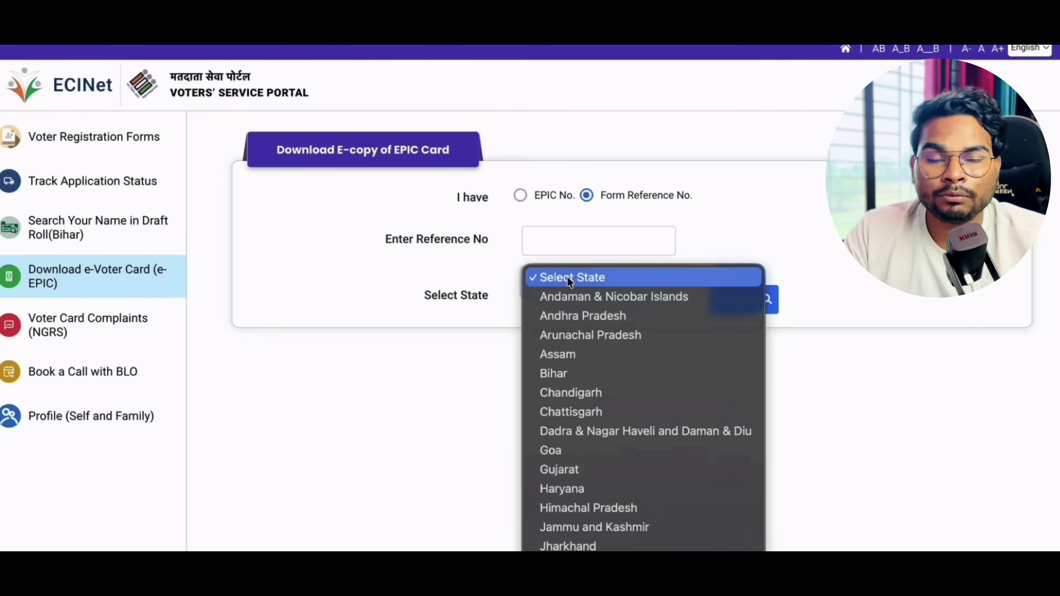